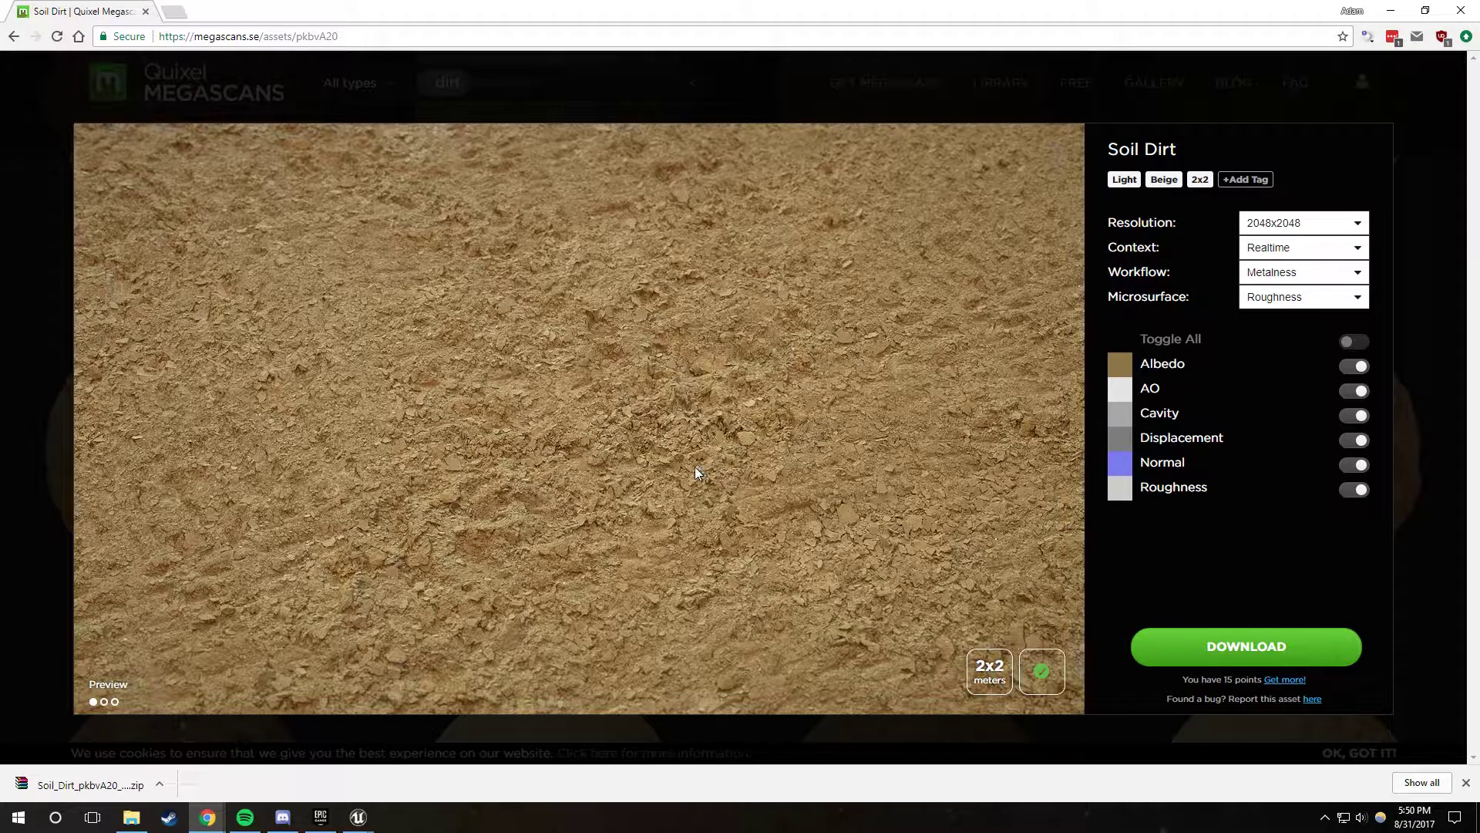
Step: Switch to the File Explorer folder of extracted textures and delete the surface preview PNG and pkbvA20.json
click(128, 822)
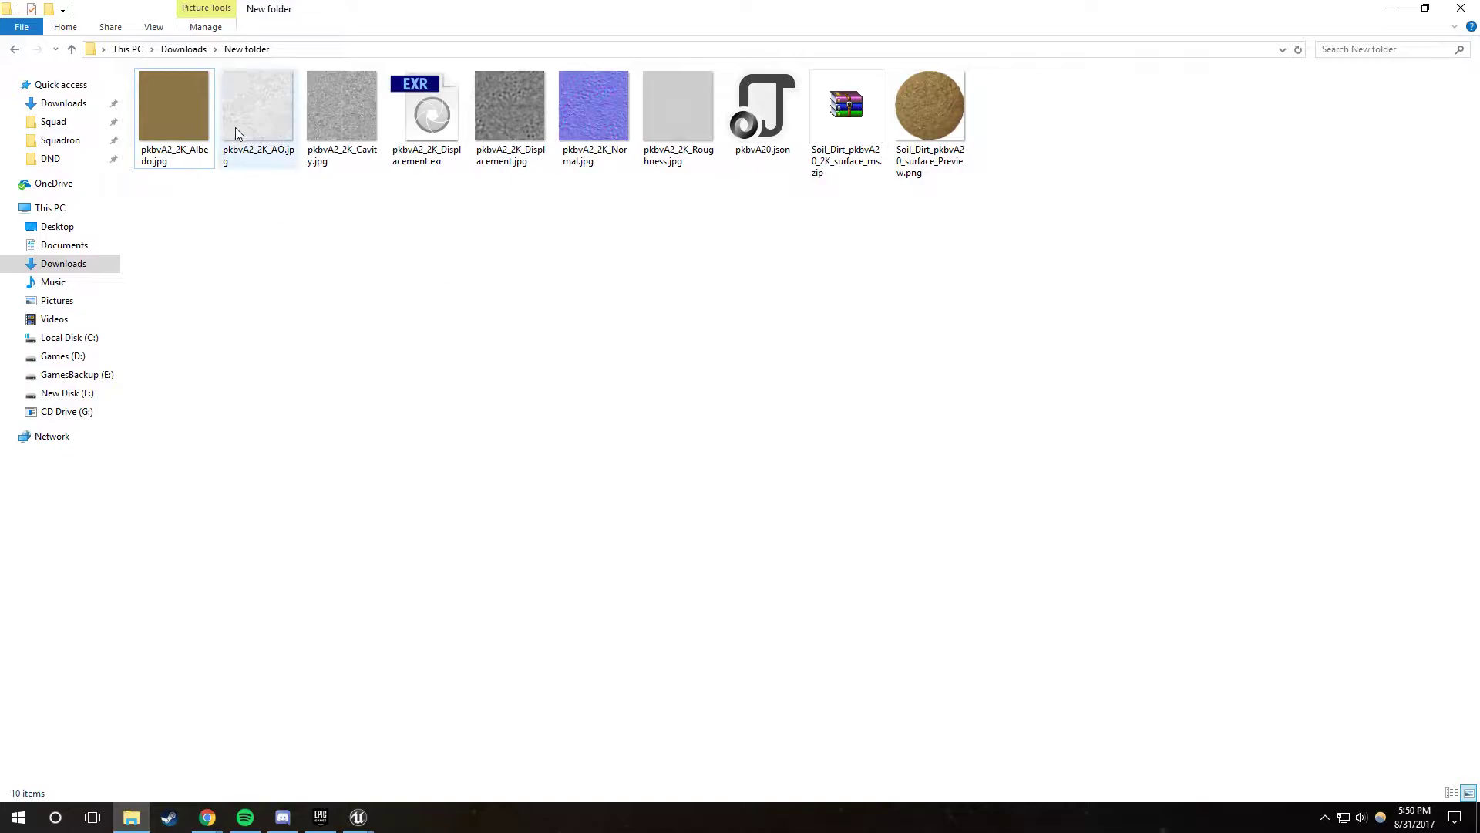
click(929, 162)
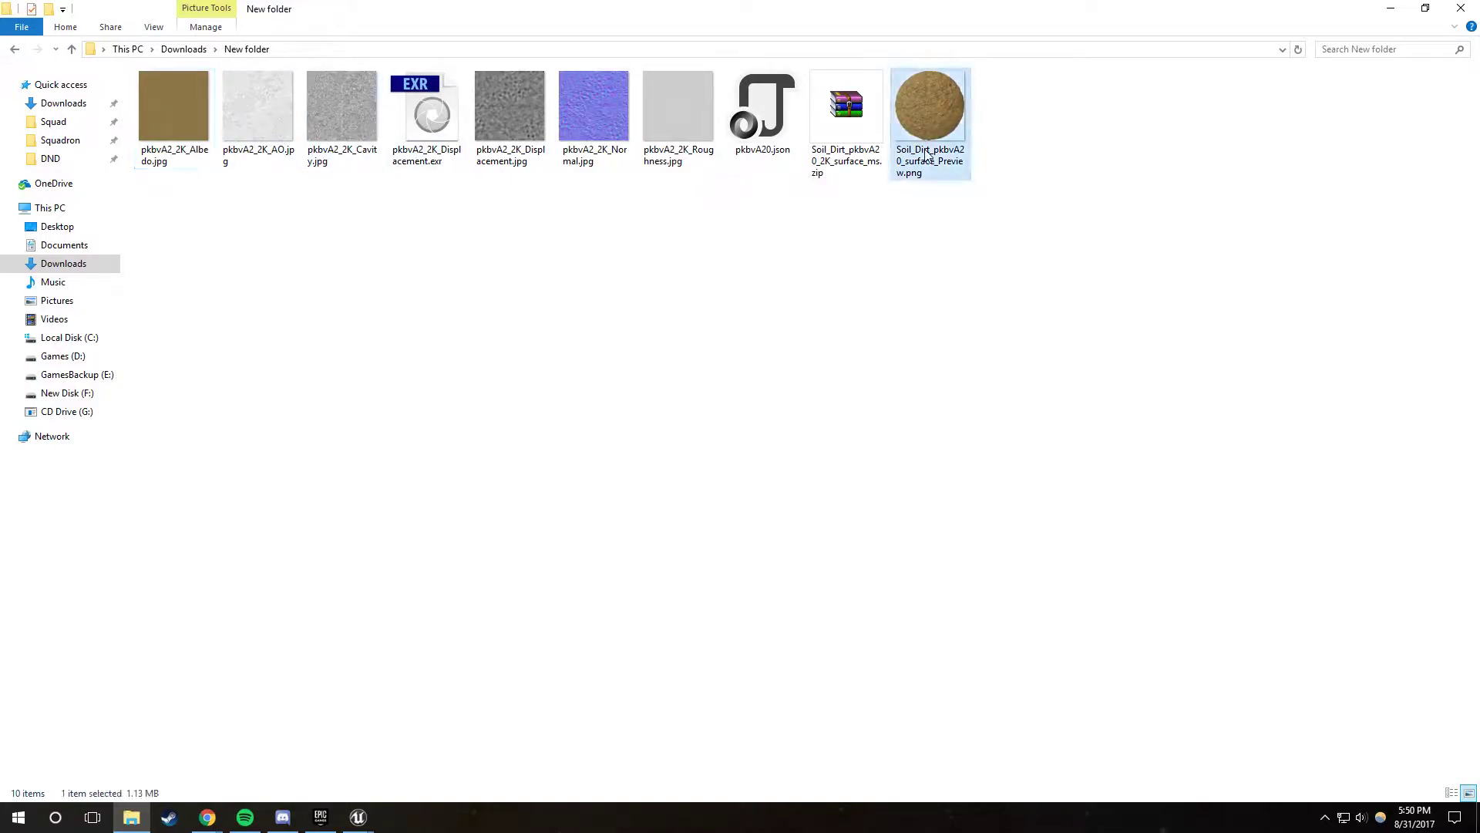
key(Delete)
click(743, 139)
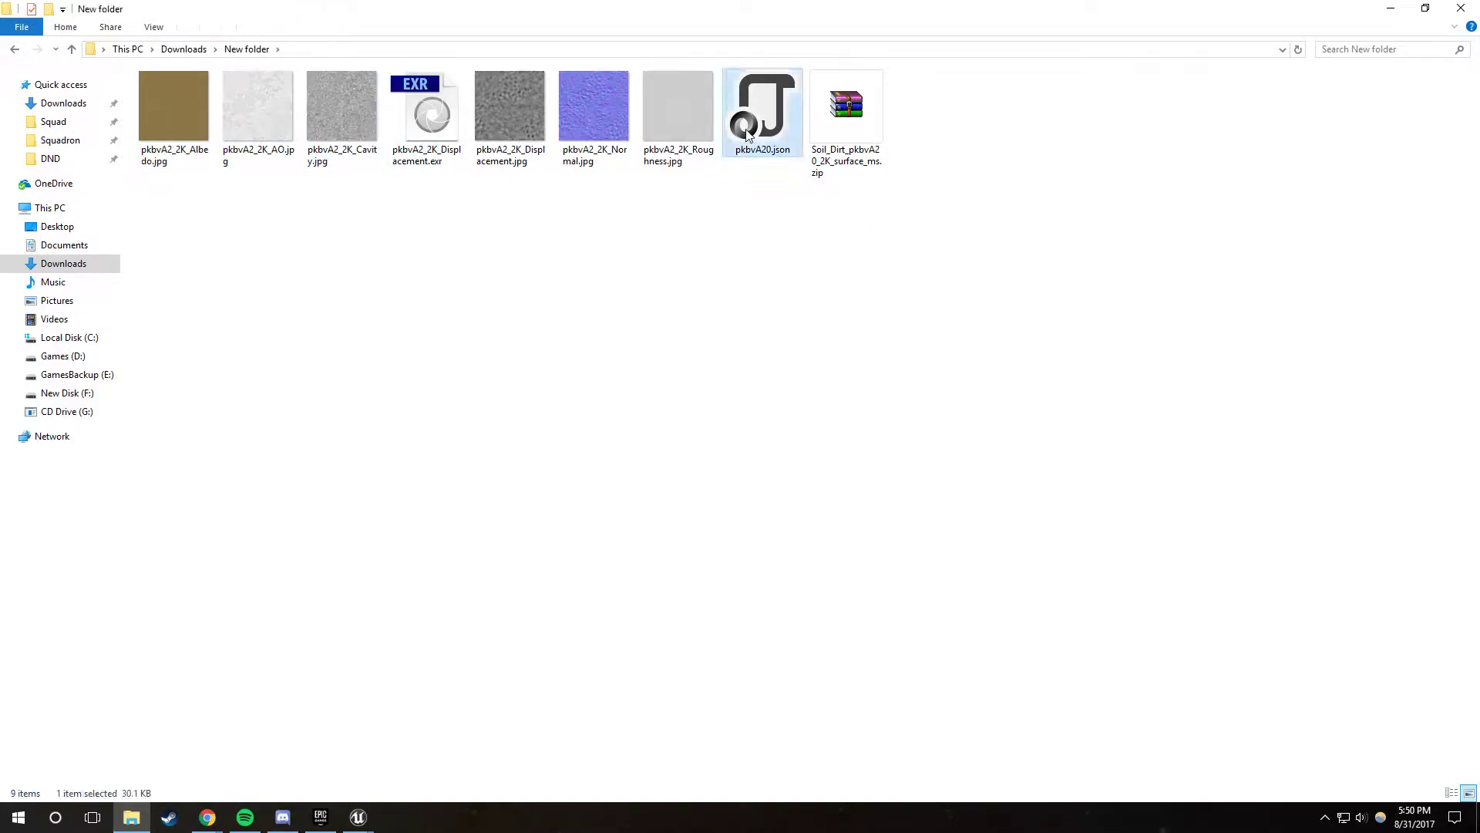
key(Delete)
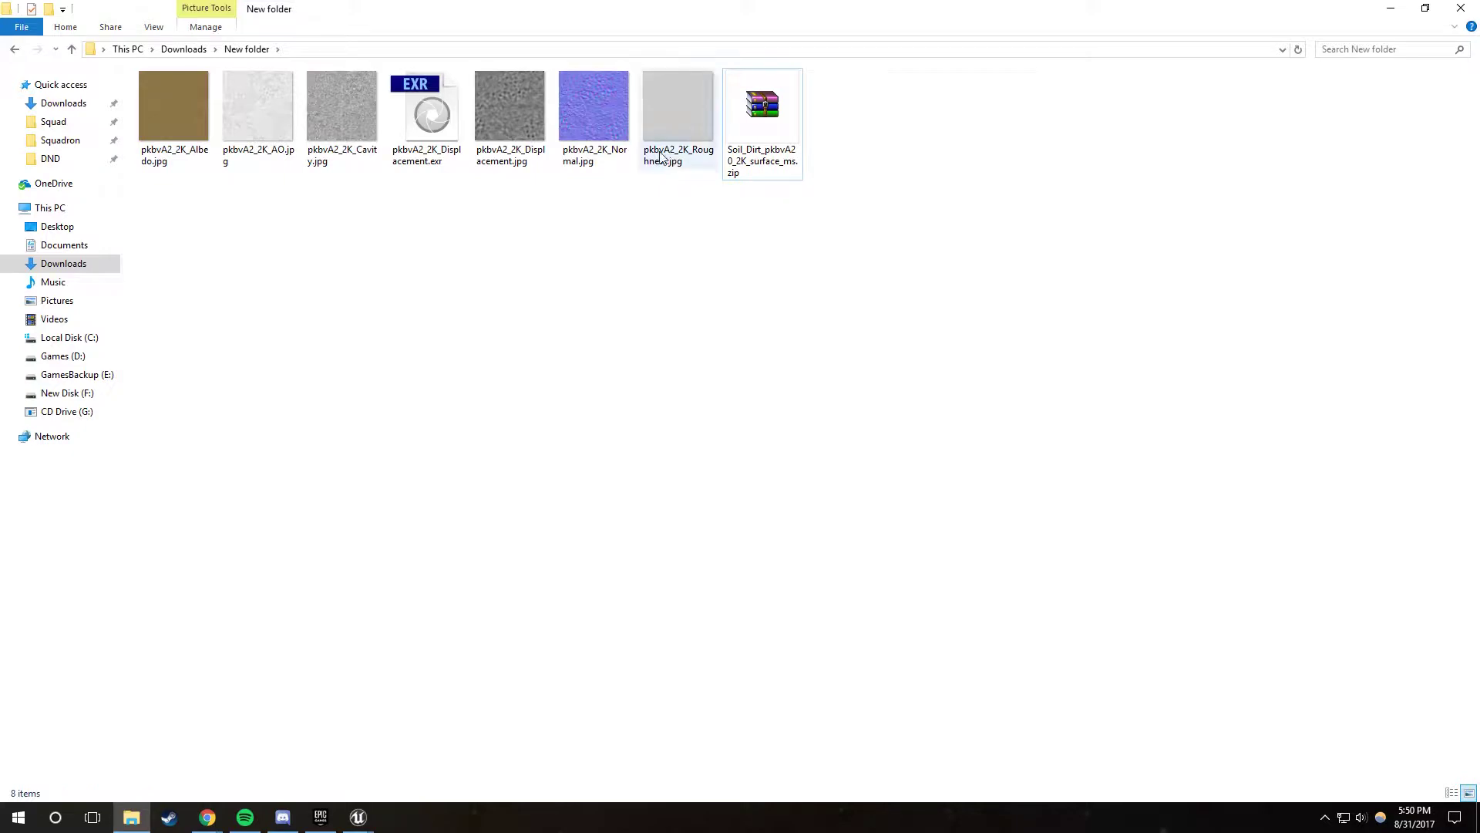
Step: Delete the displacement JPG, the displacement EXR and the cavity map from the texture folder
click(497, 143)
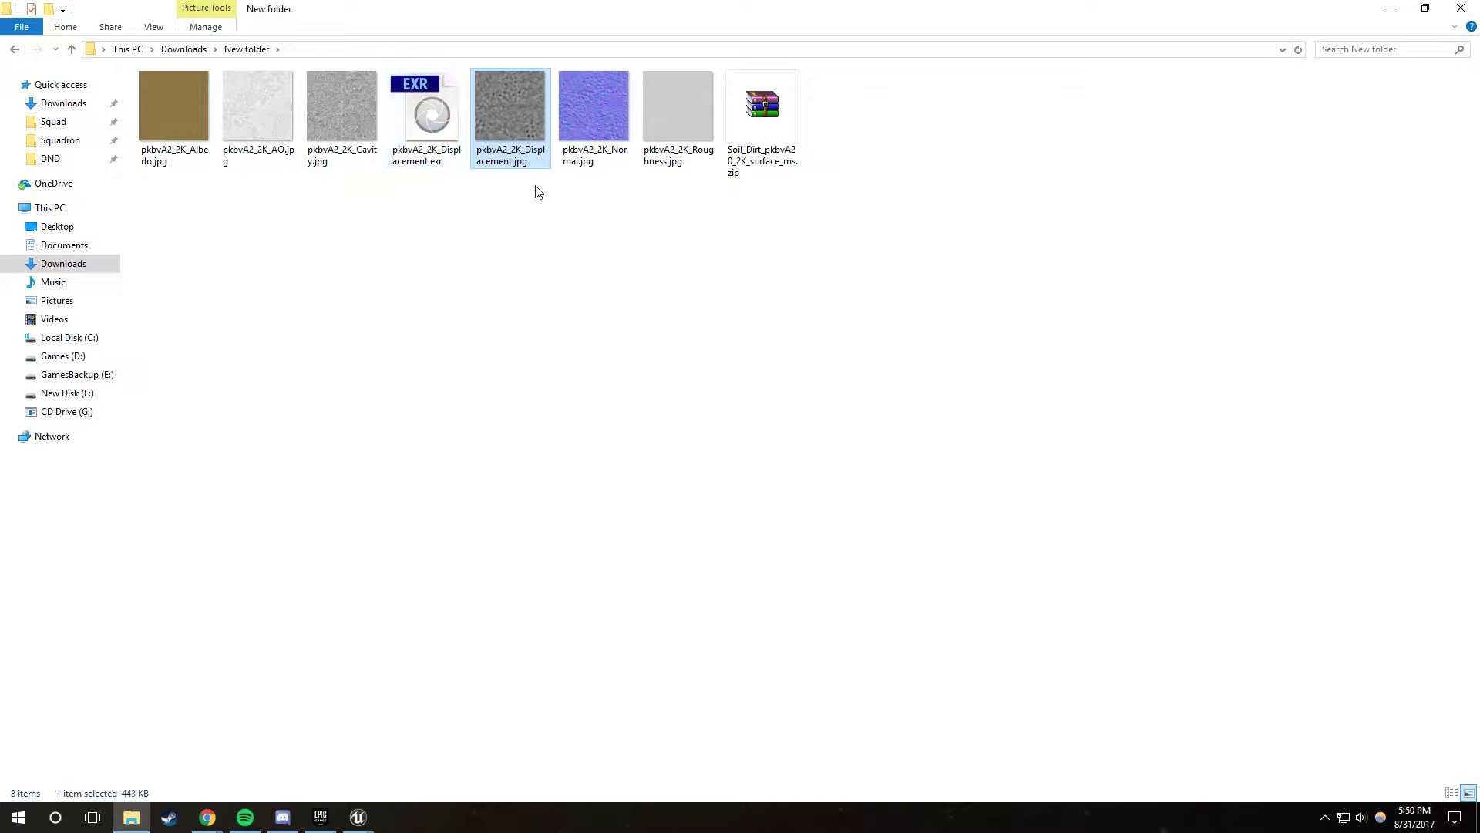
key(Delete)
click(430, 141)
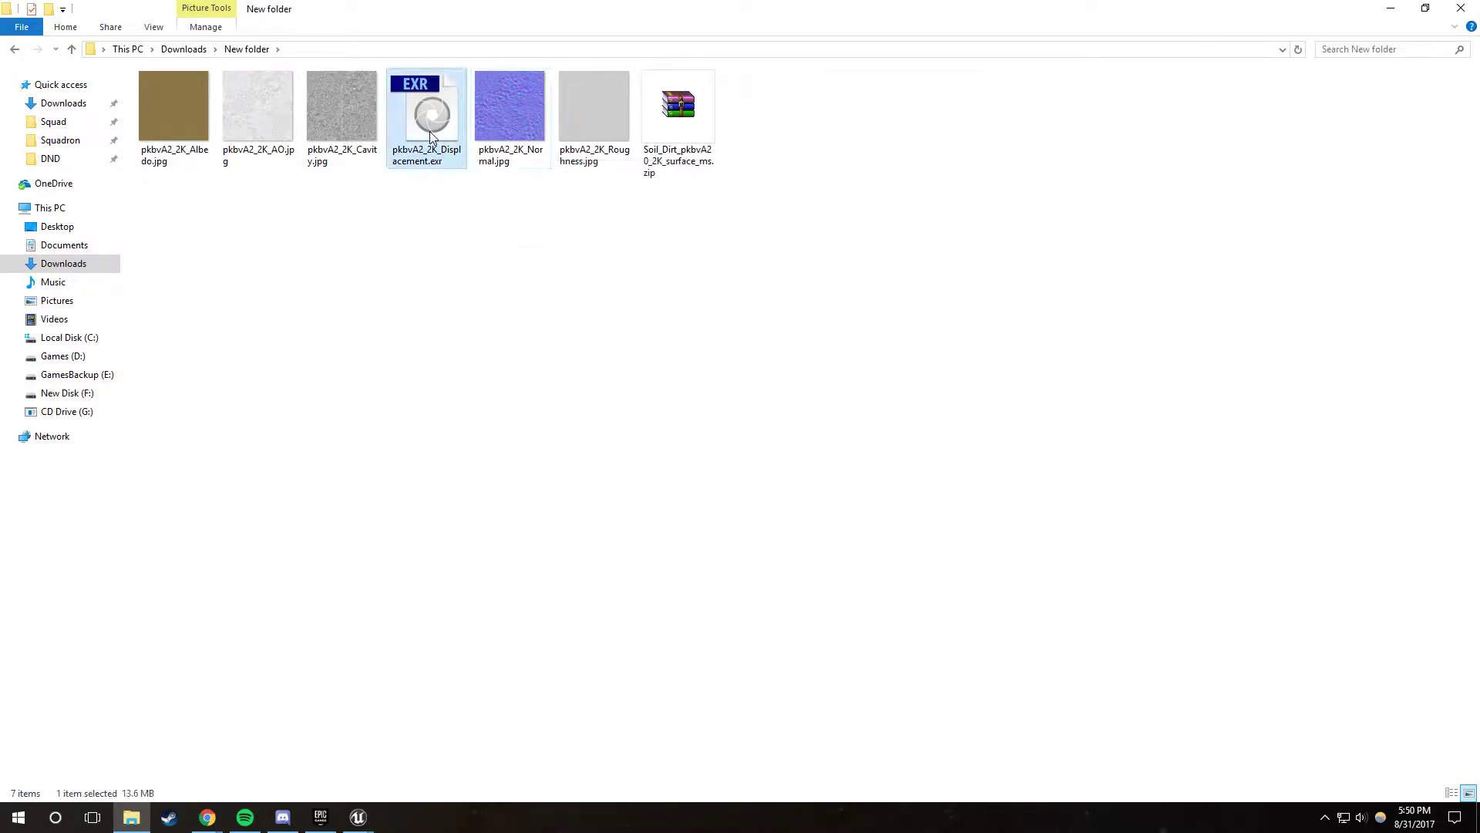
key(Delete)
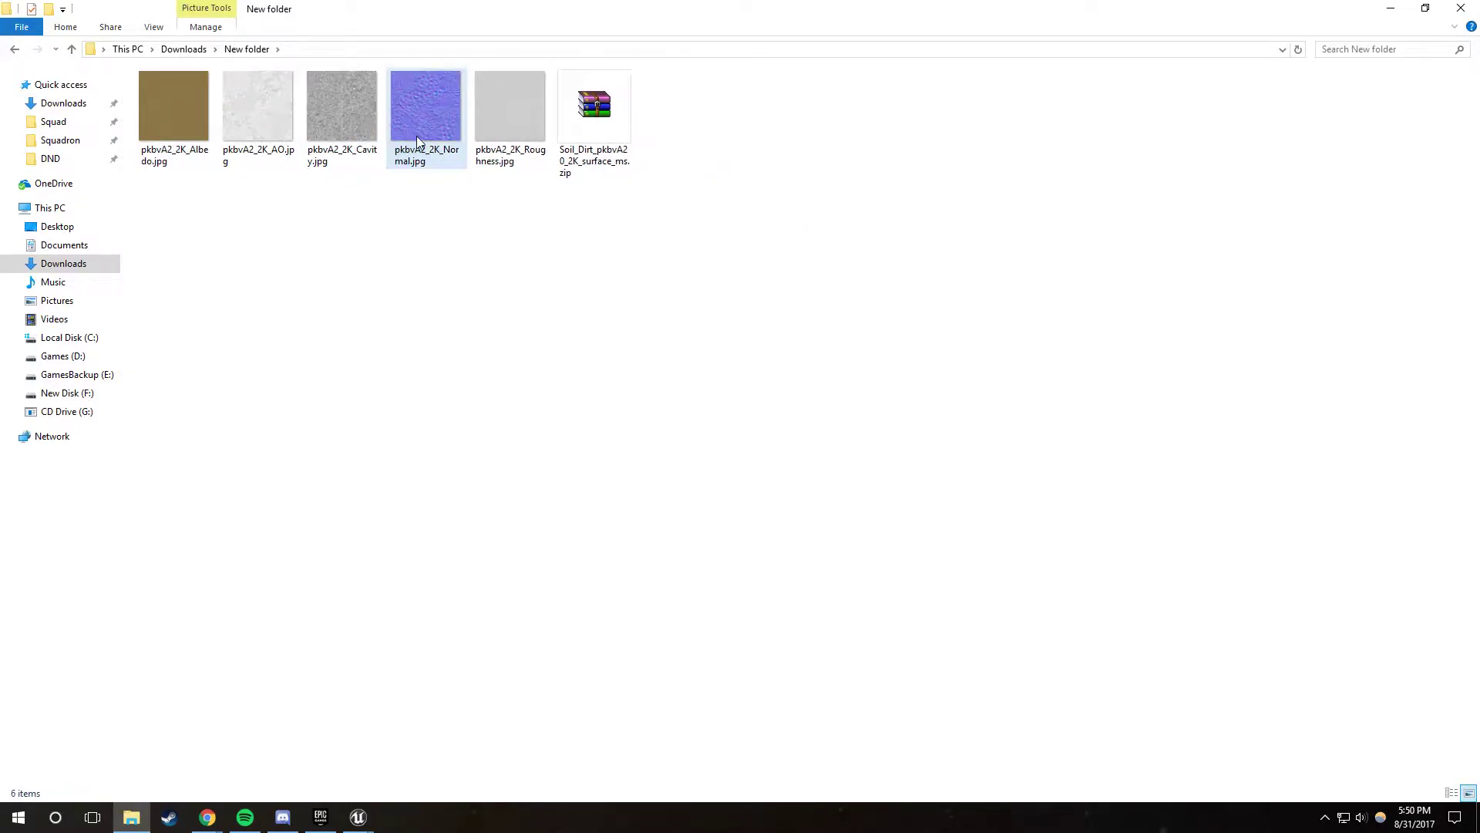
click(364, 111)
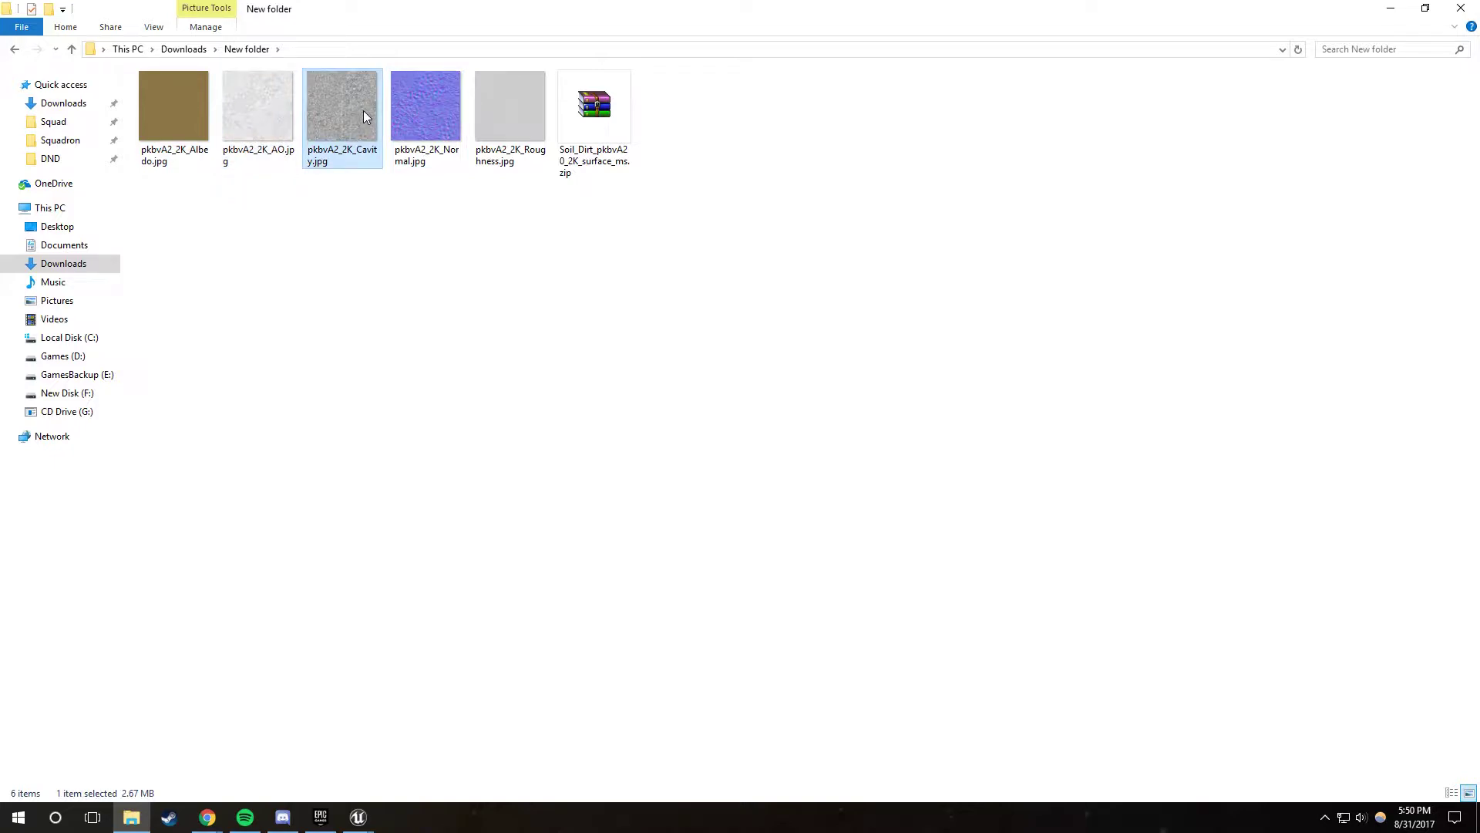
key(Delete)
click(342, 134)
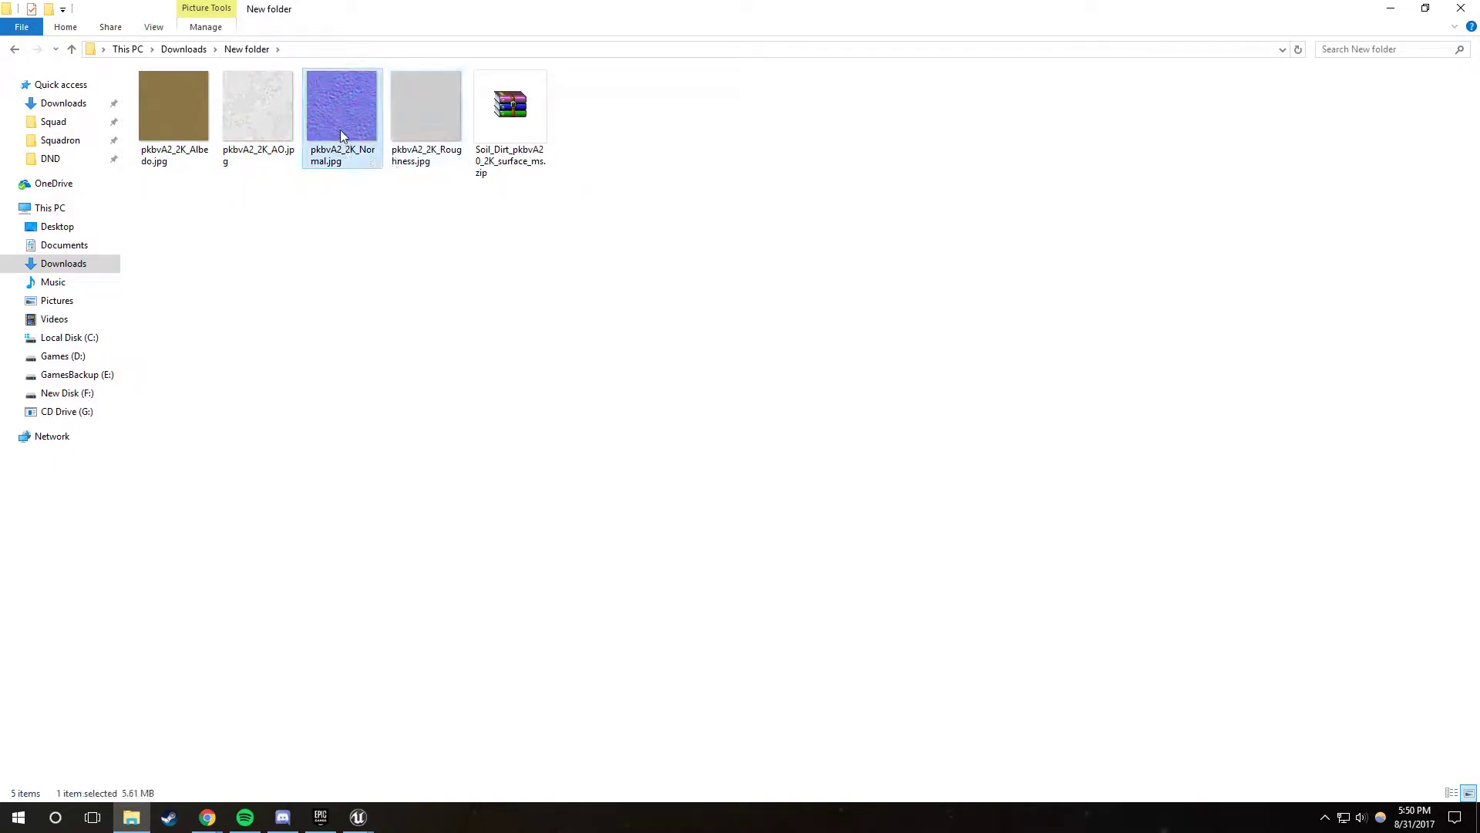
click(177, 159)
click(260, 133)
click(343, 138)
click(443, 133)
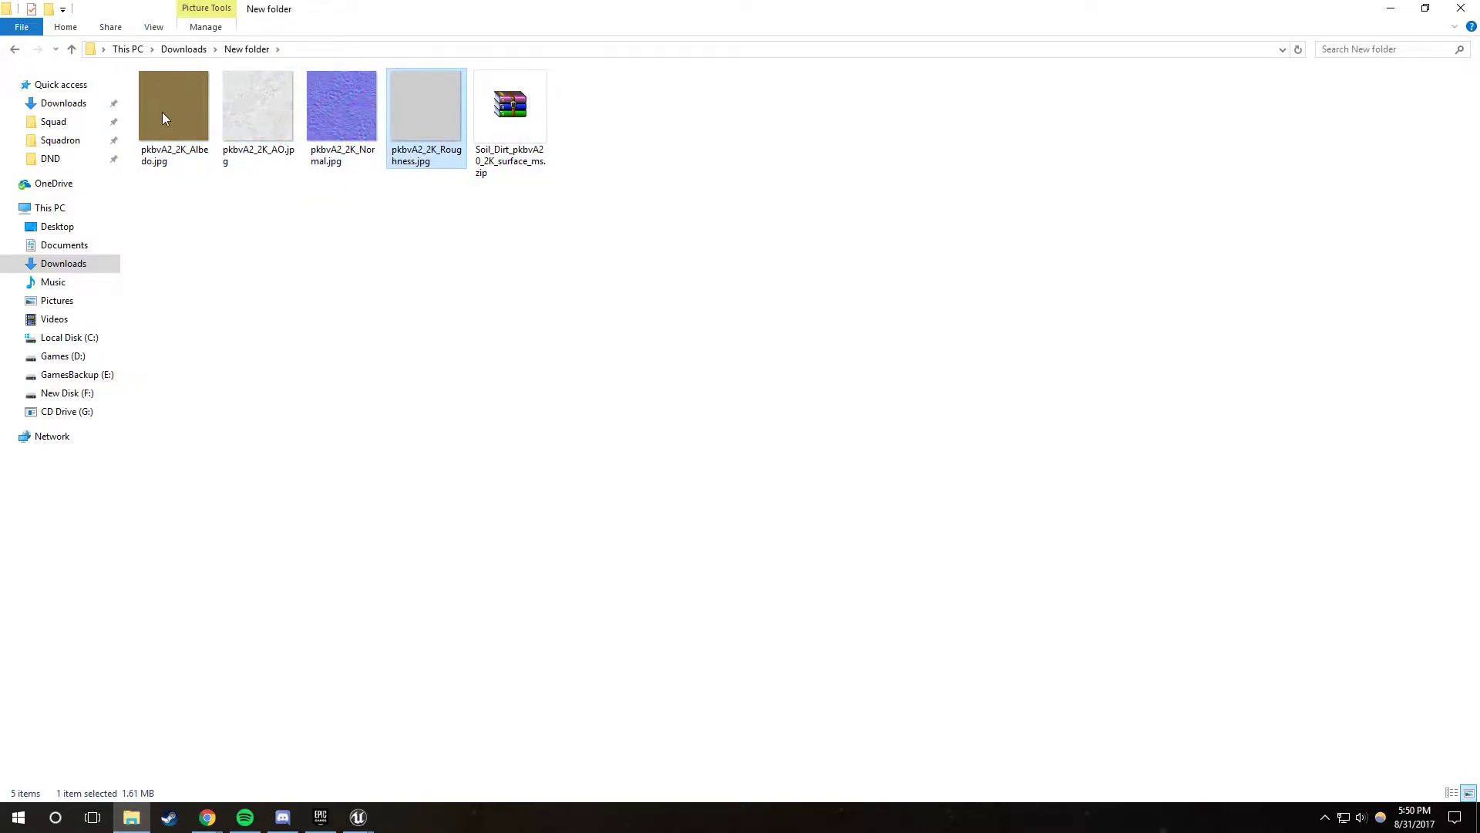
Step: Open pkbvA2_2K_Normal.jpg in Adobe Photoshop CS6
click(344, 116)
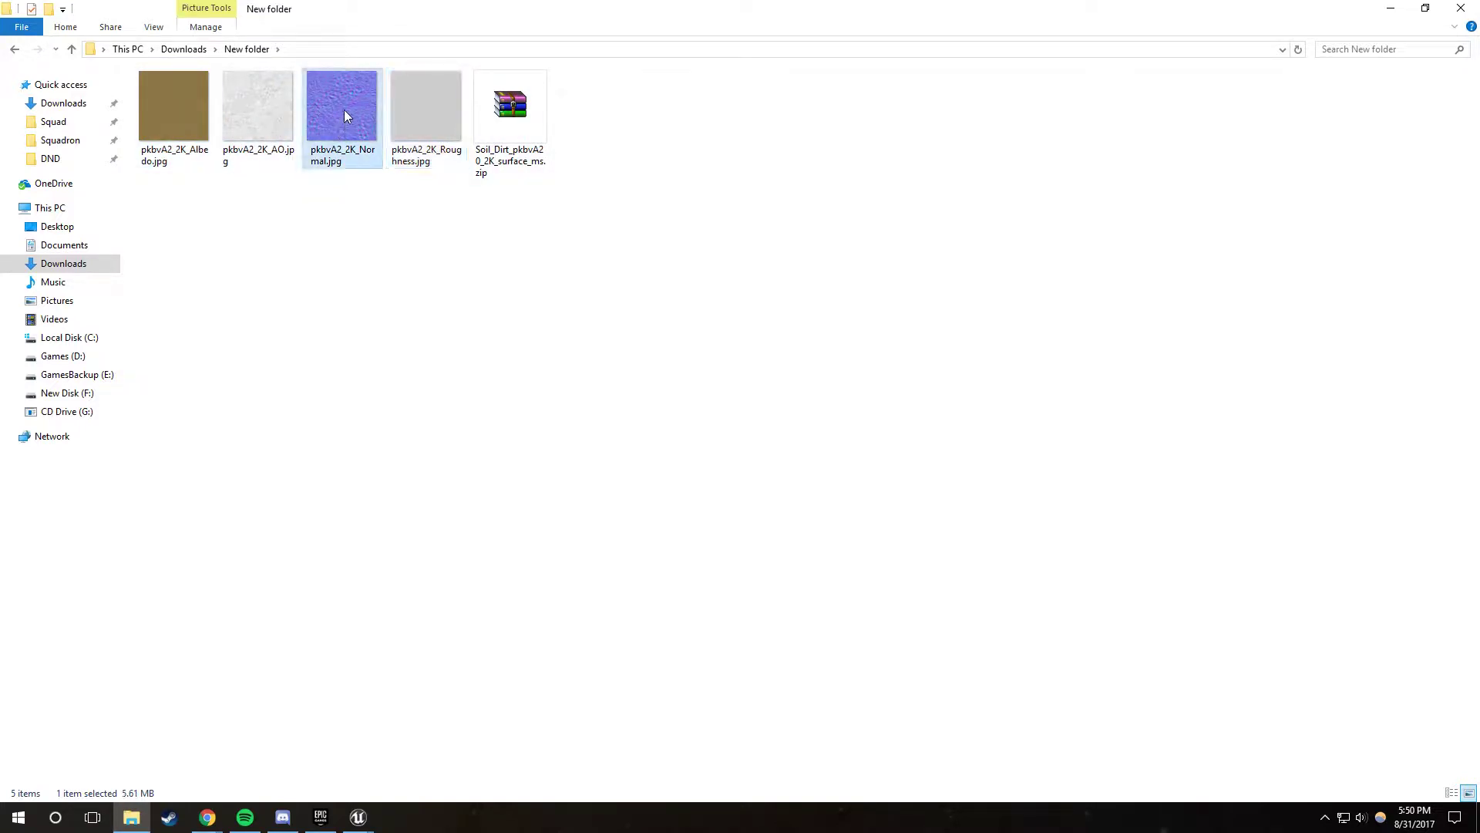
right_click(344, 111)
mouse_move(424, 336)
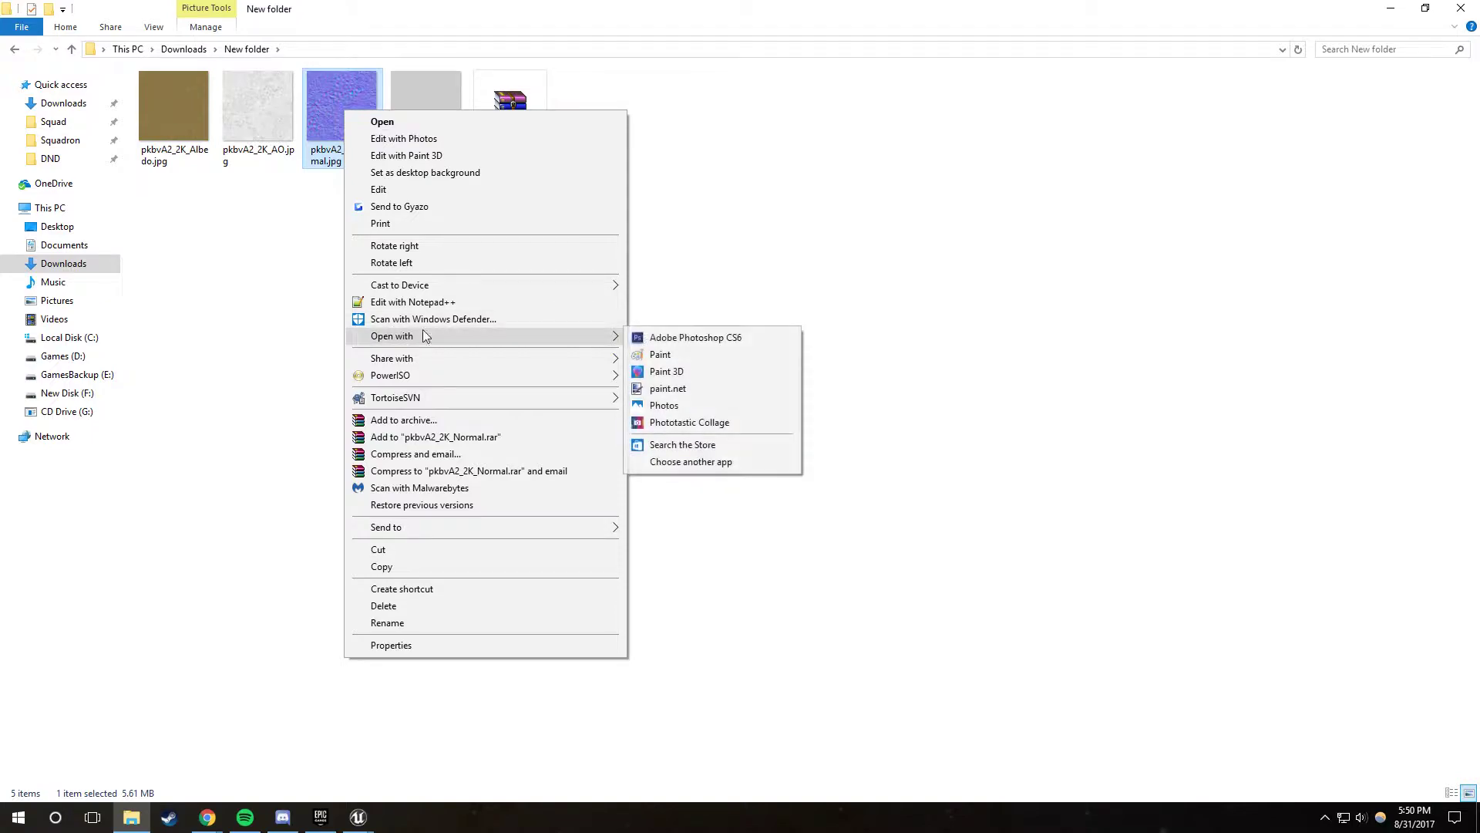
click(696, 338)
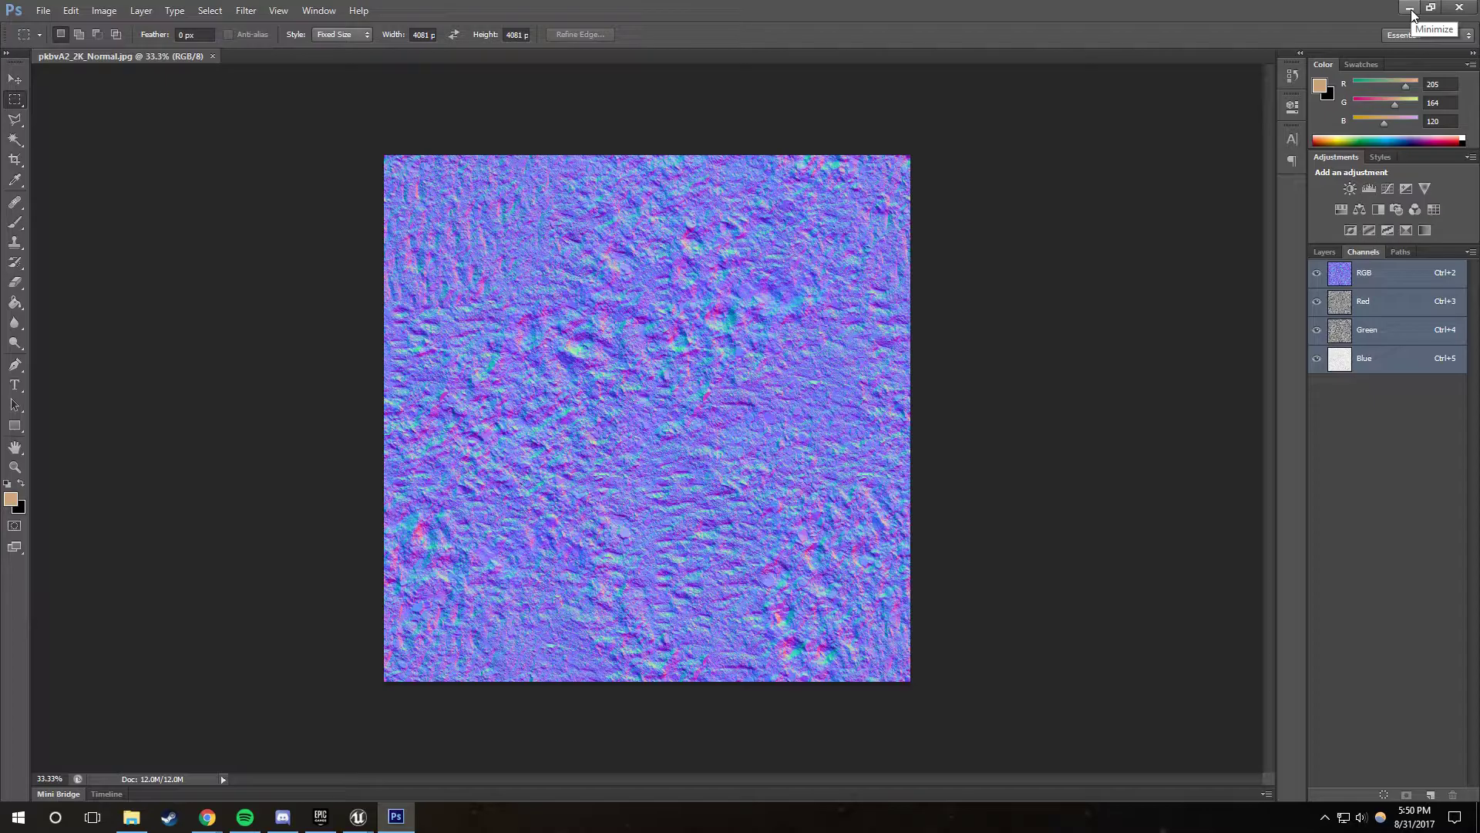
Step: Return to the texture folder and open the AO and Roughness maps in Photoshop as well
click(1411, 10)
right_click(286, 117)
mouse_move(361, 342)
click(605, 343)
click(1407, 9)
right_click(425, 87)
mouse_move(672, 312)
click(771, 308)
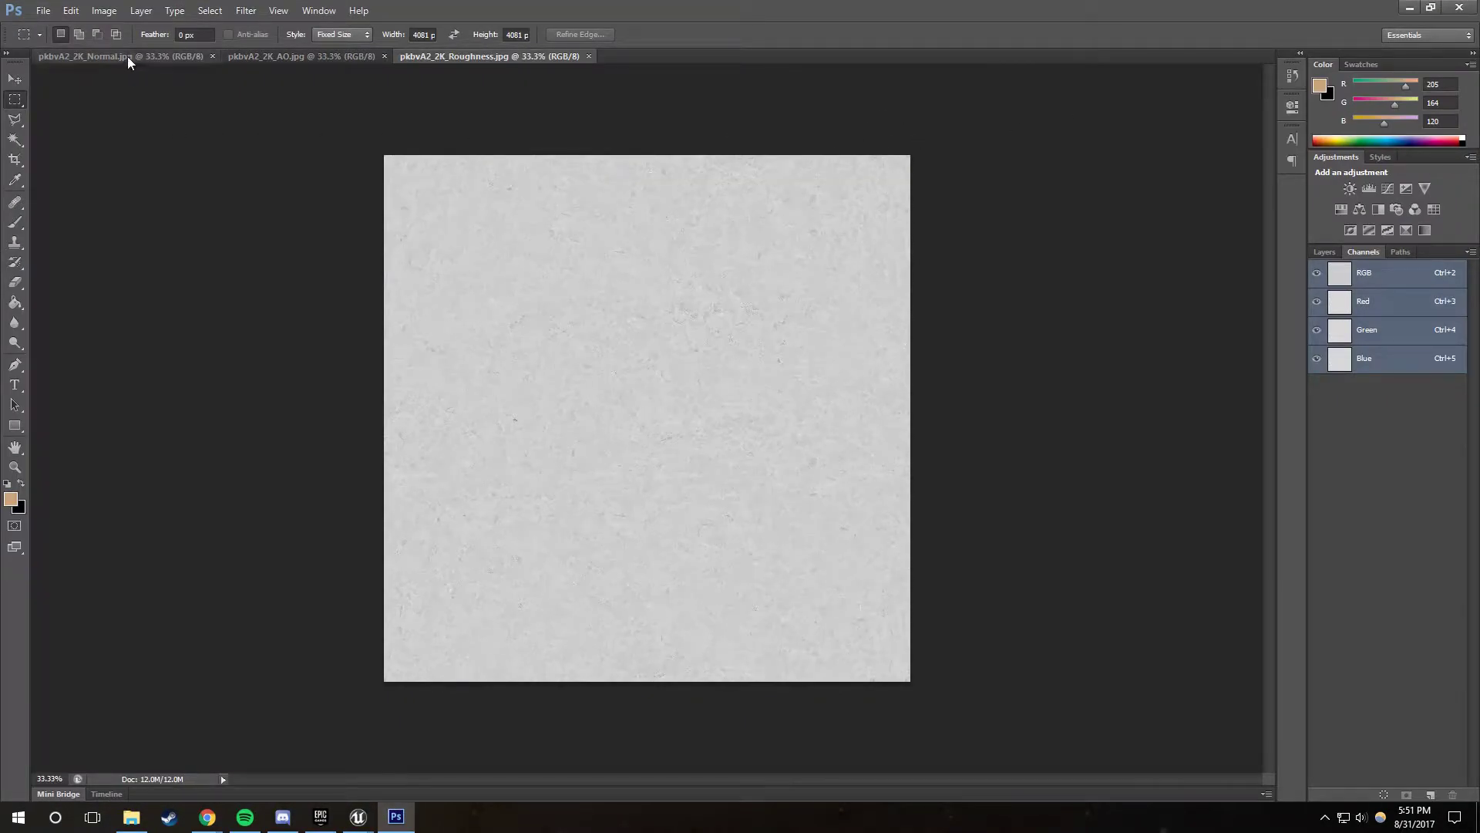
Step: Copy the whole Roughness image and paste it into the Blue channel of the Normal map
key(ctrl+a)
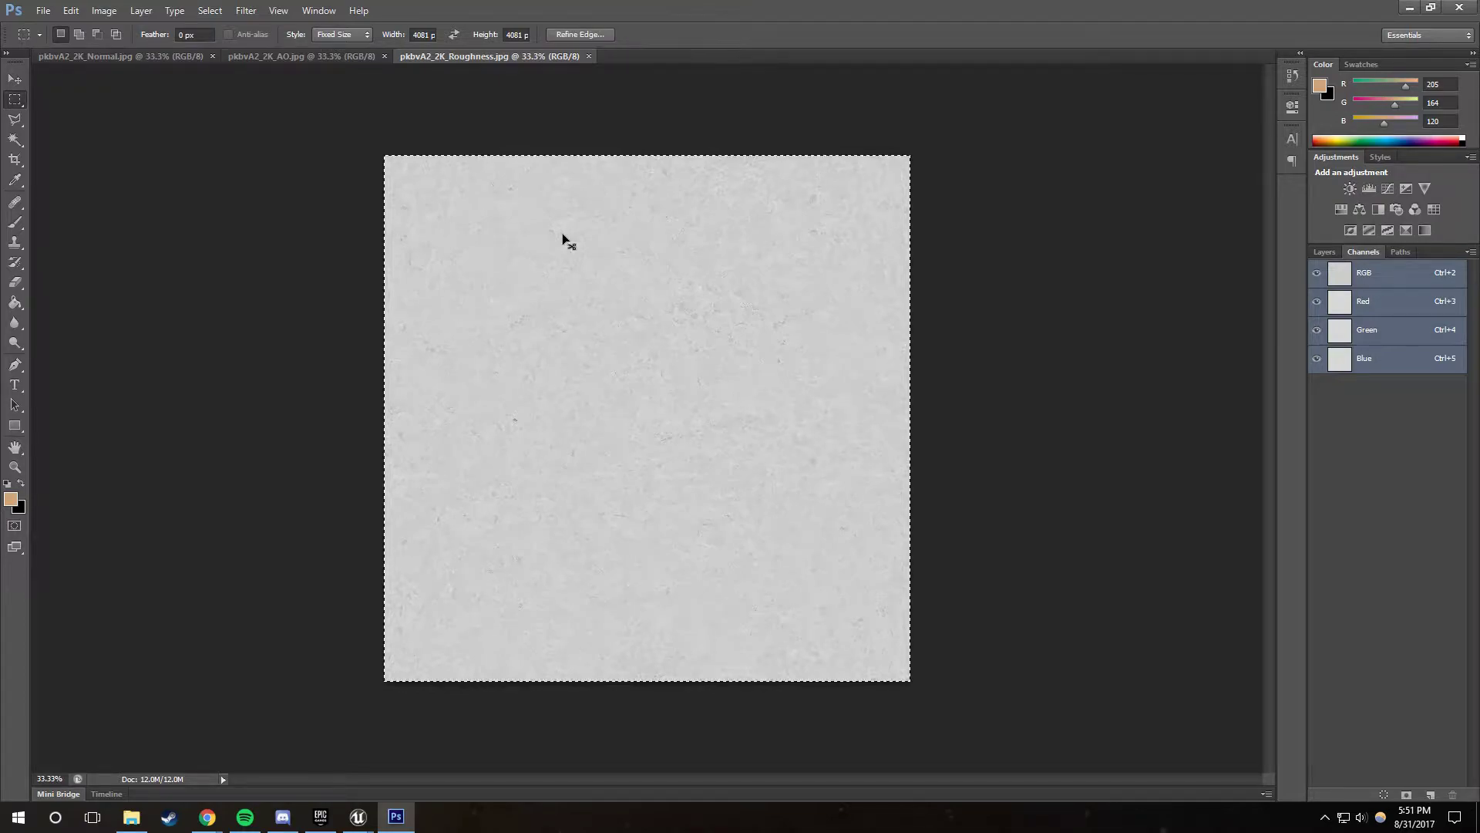
key(ctrl+Tab)
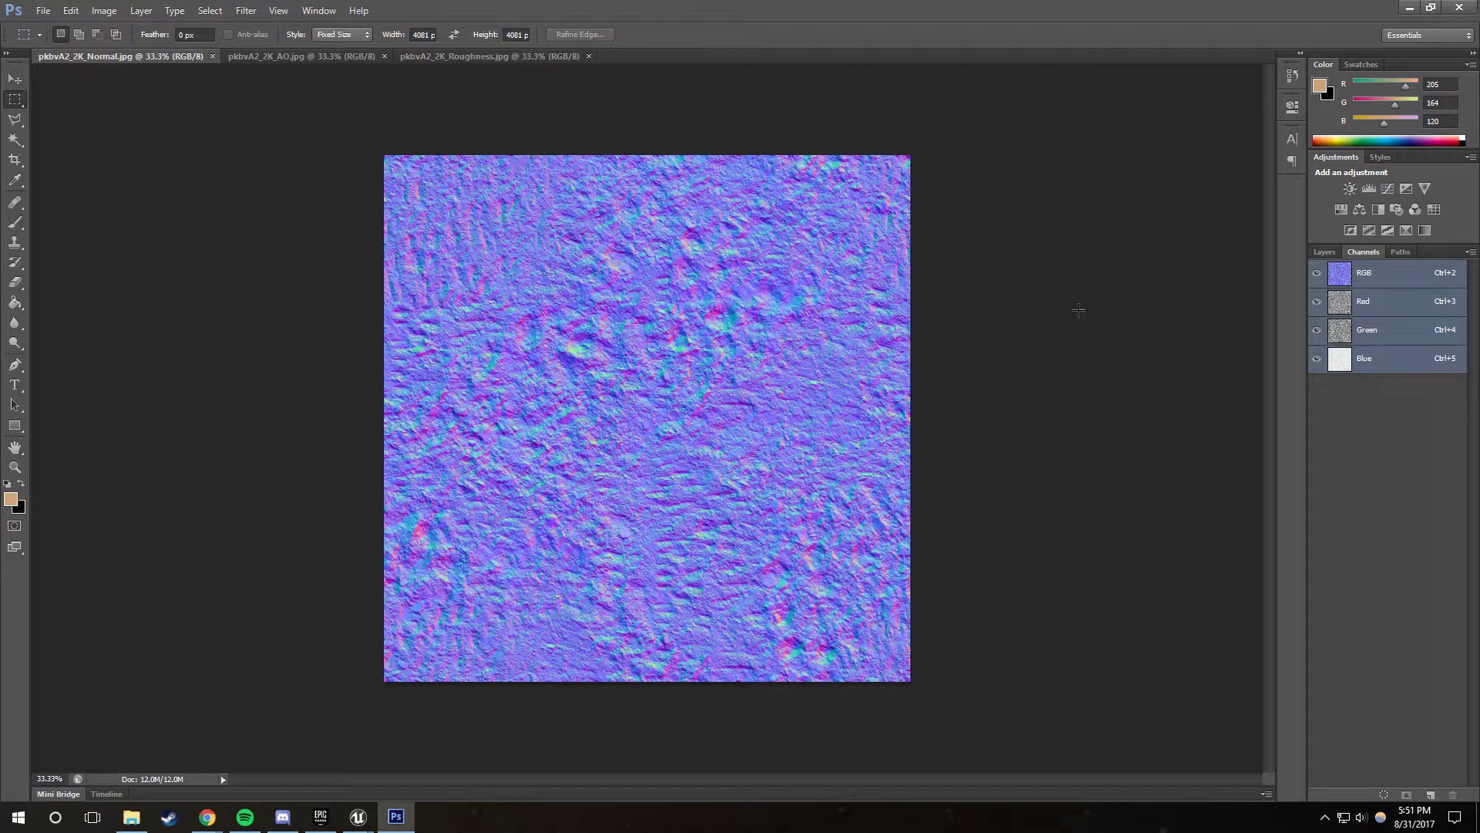
click(1377, 363)
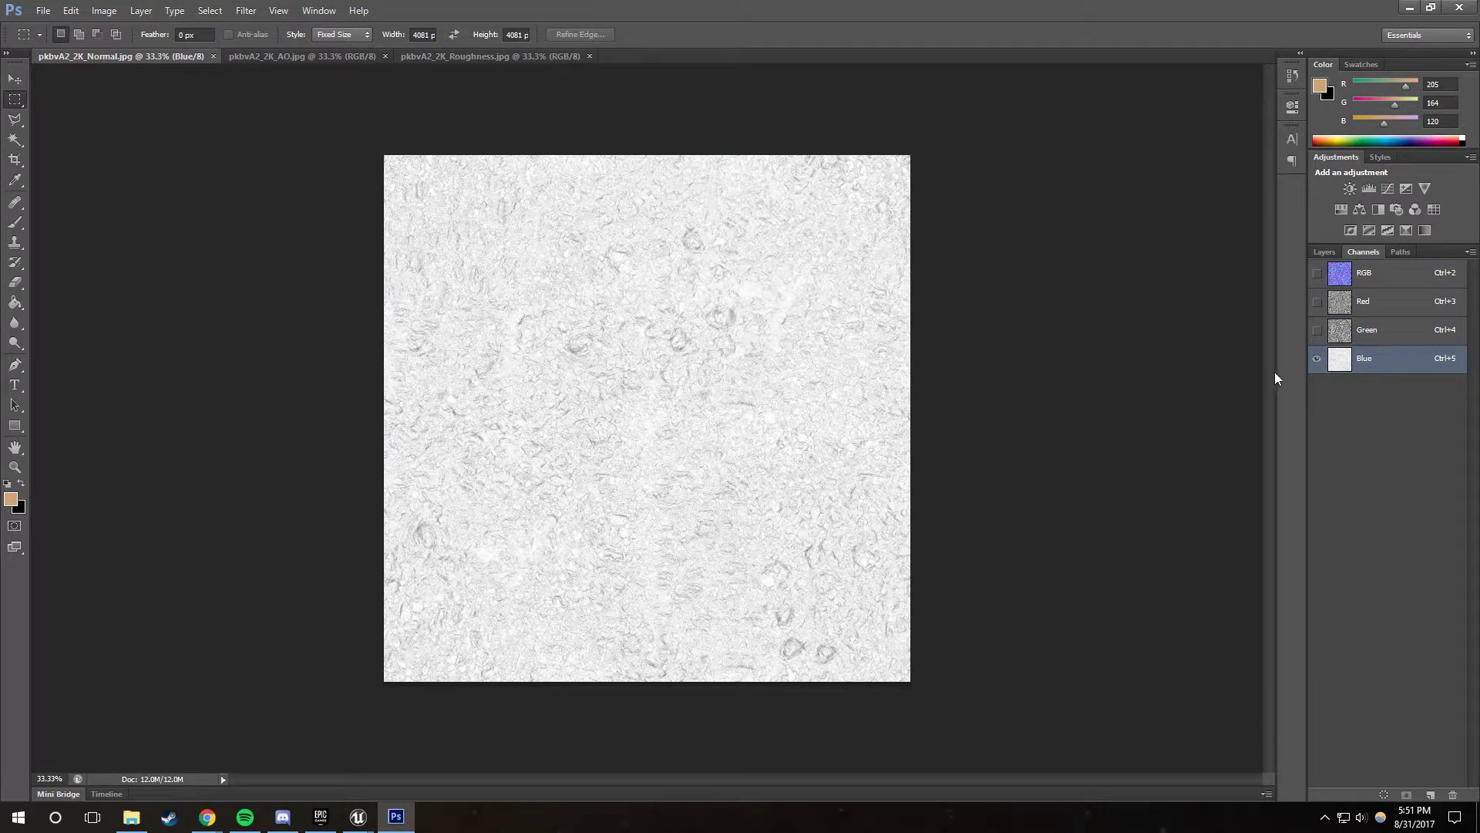
click(1324, 253)
click(1363, 252)
key(ctrl+v)
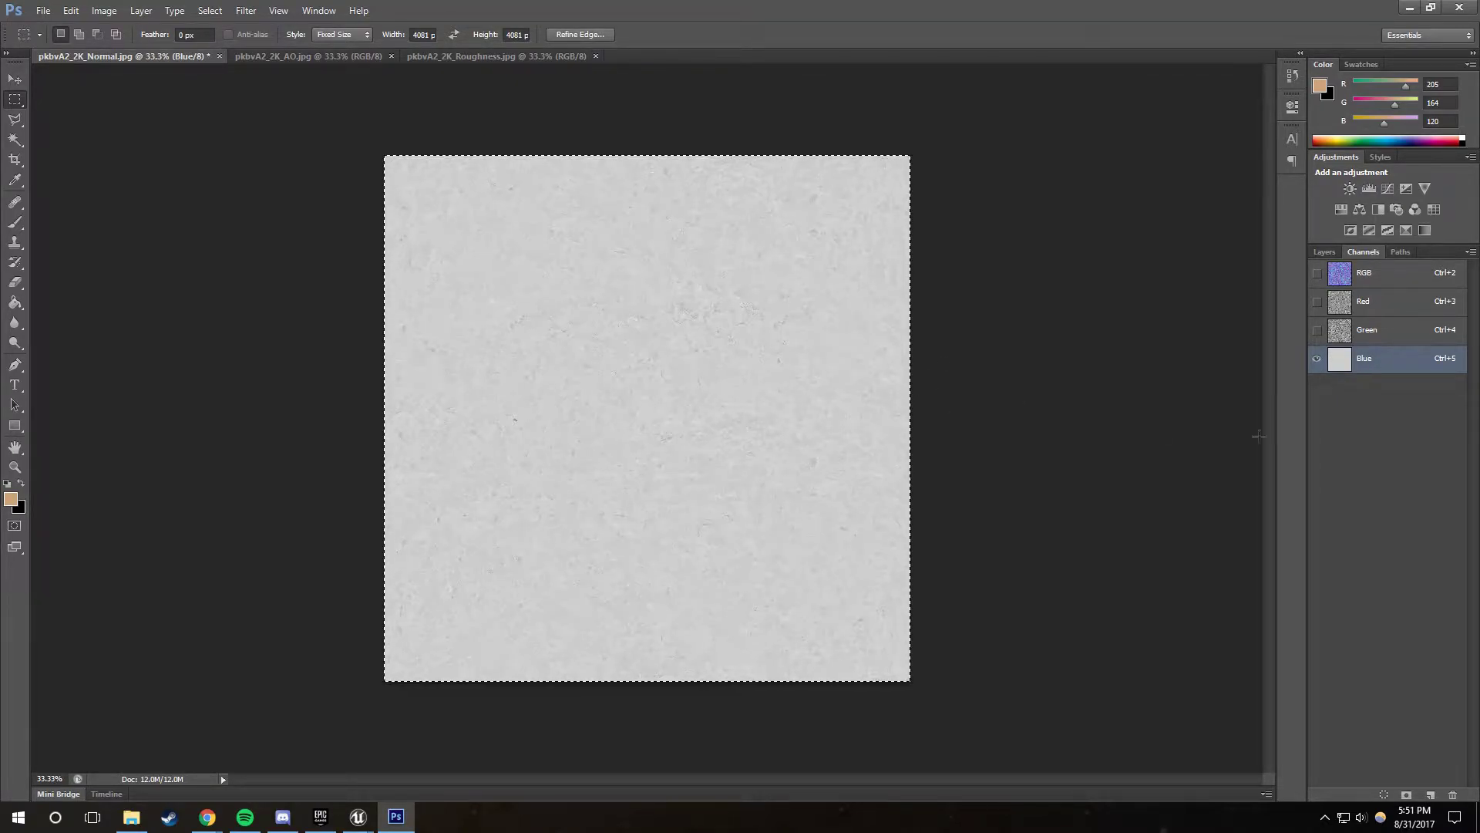
Step: Show all color channels of the Normal map and add a visible new channel named Alpha 1
click(1317, 272)
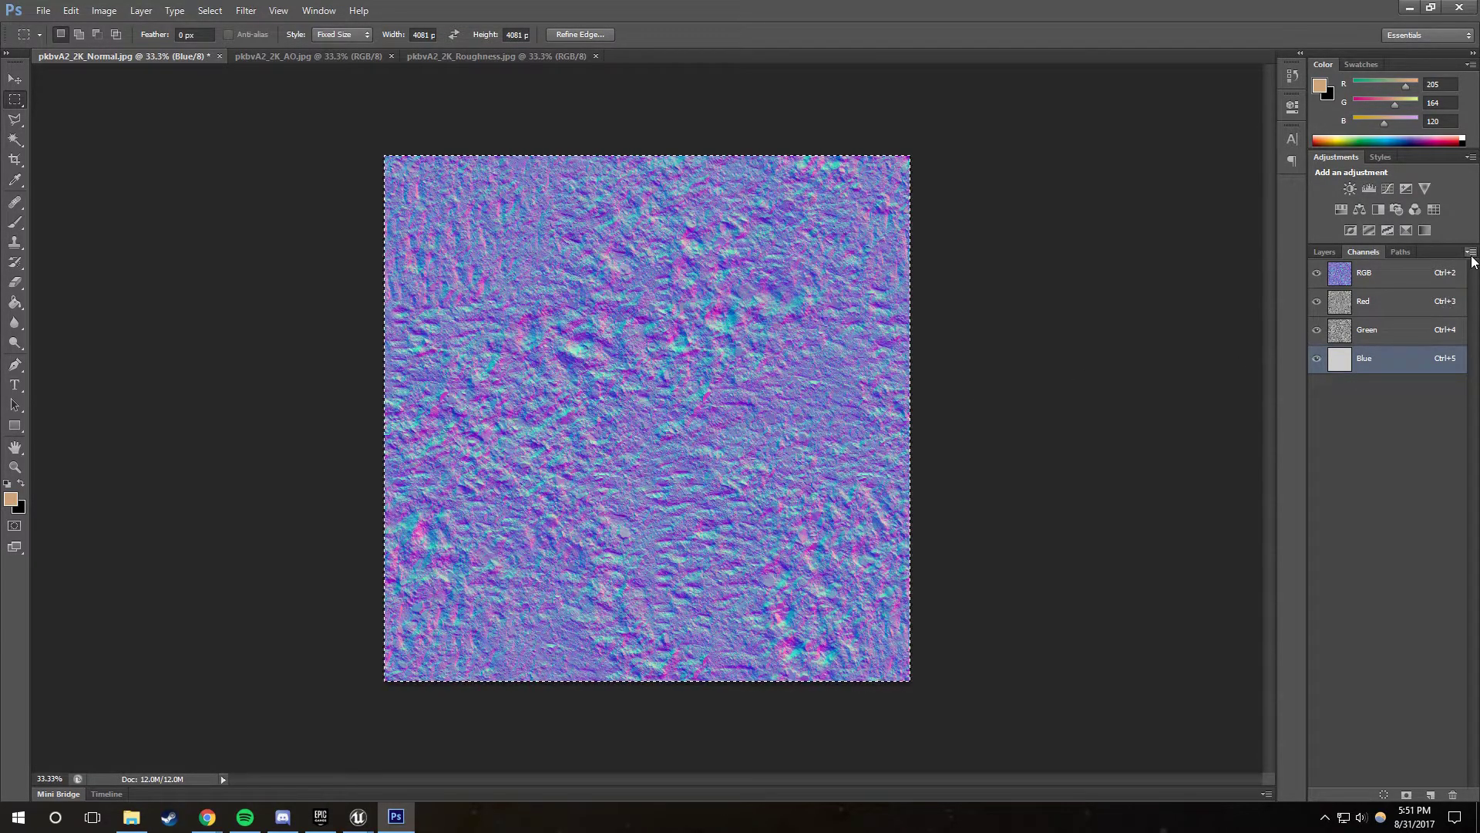
click(1470, 252)
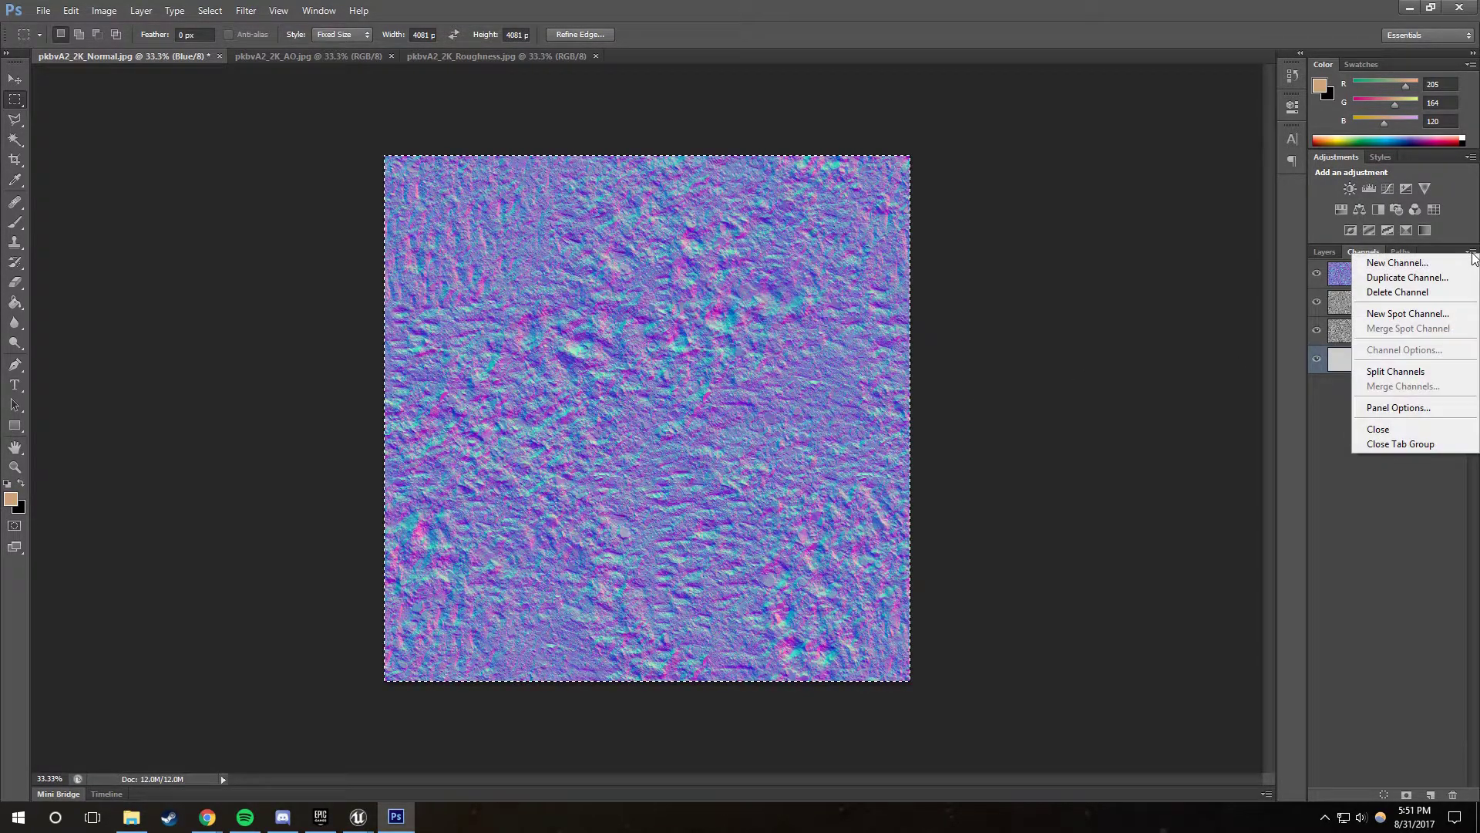
click(1430, 265)
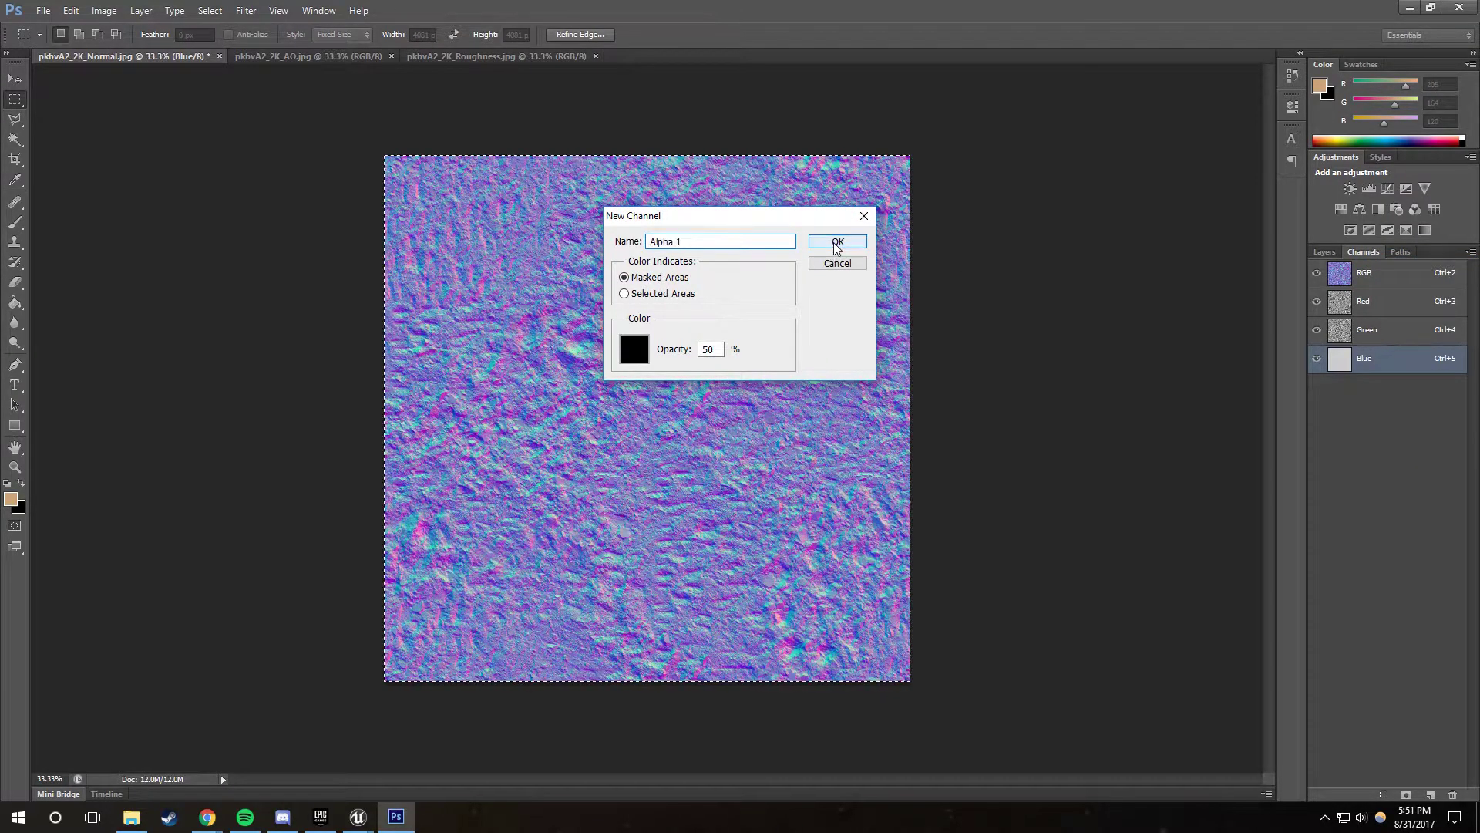
click(837, 243)
click(1317, 386)
key(x)
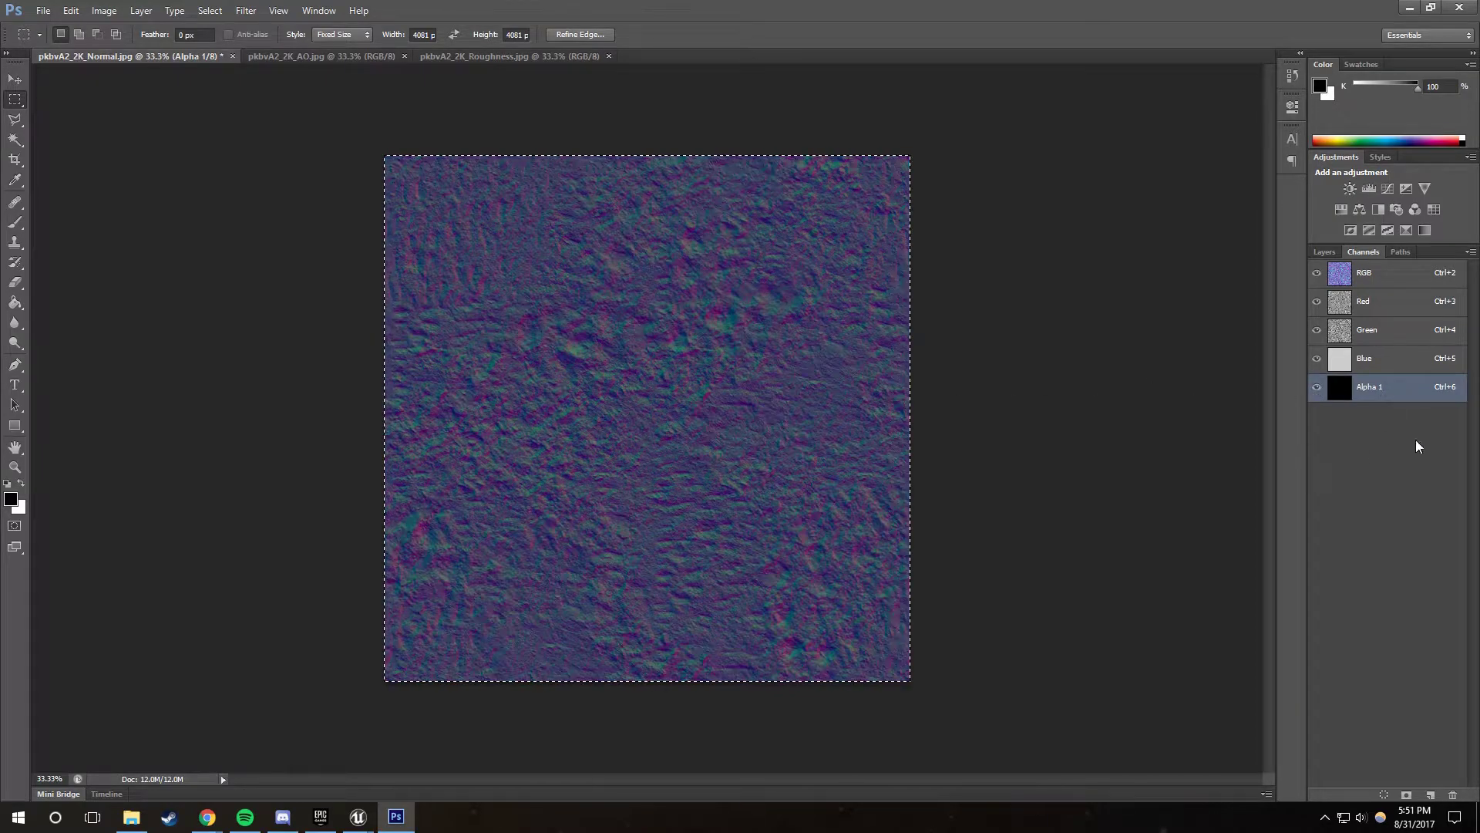
Step: Copy the whole AO image and paste it into the Alpha 1 channel of the Normal map
click(348, 57)
key(ctrl+a)
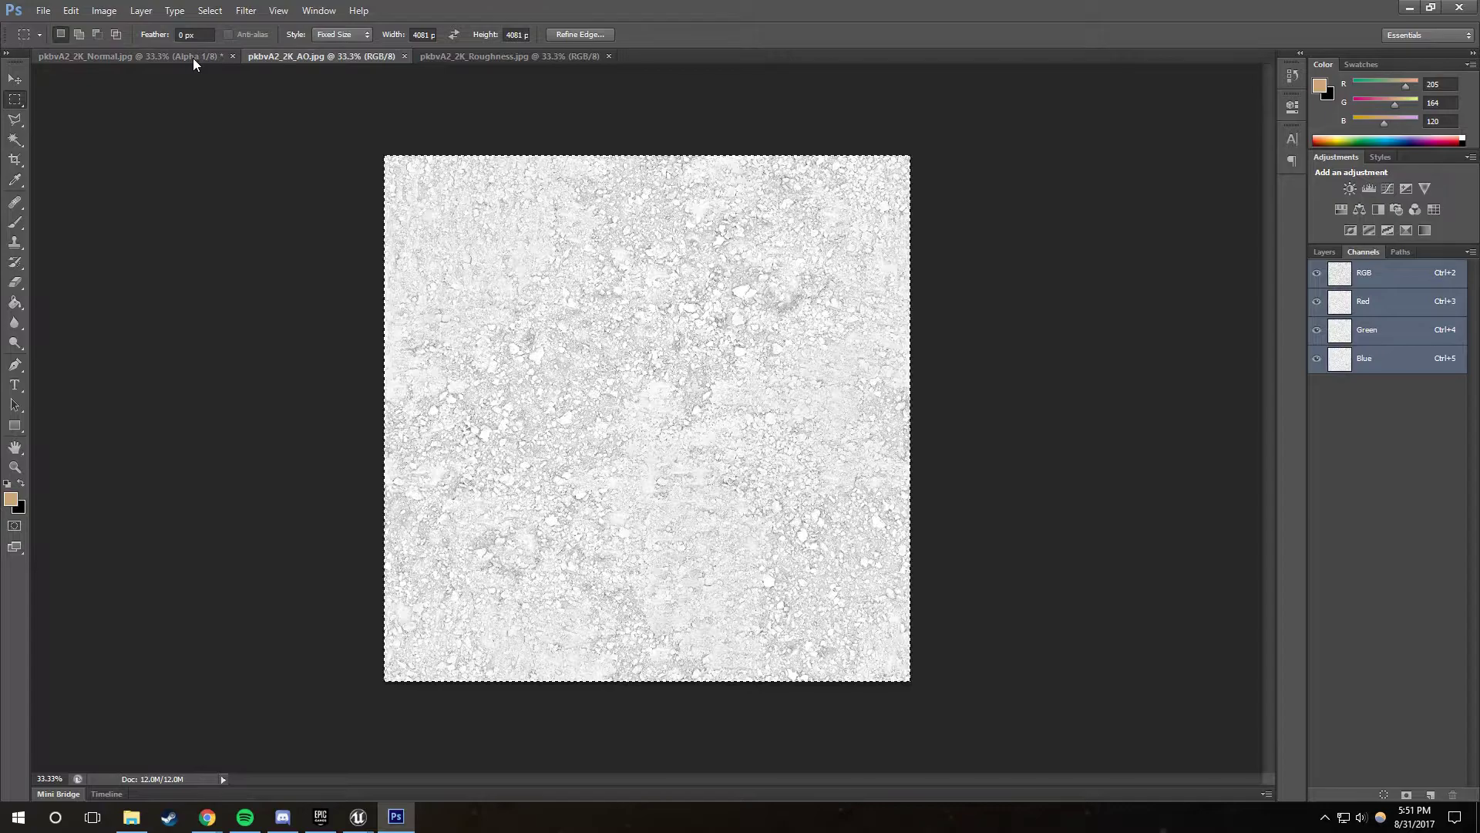
click(151, 56)
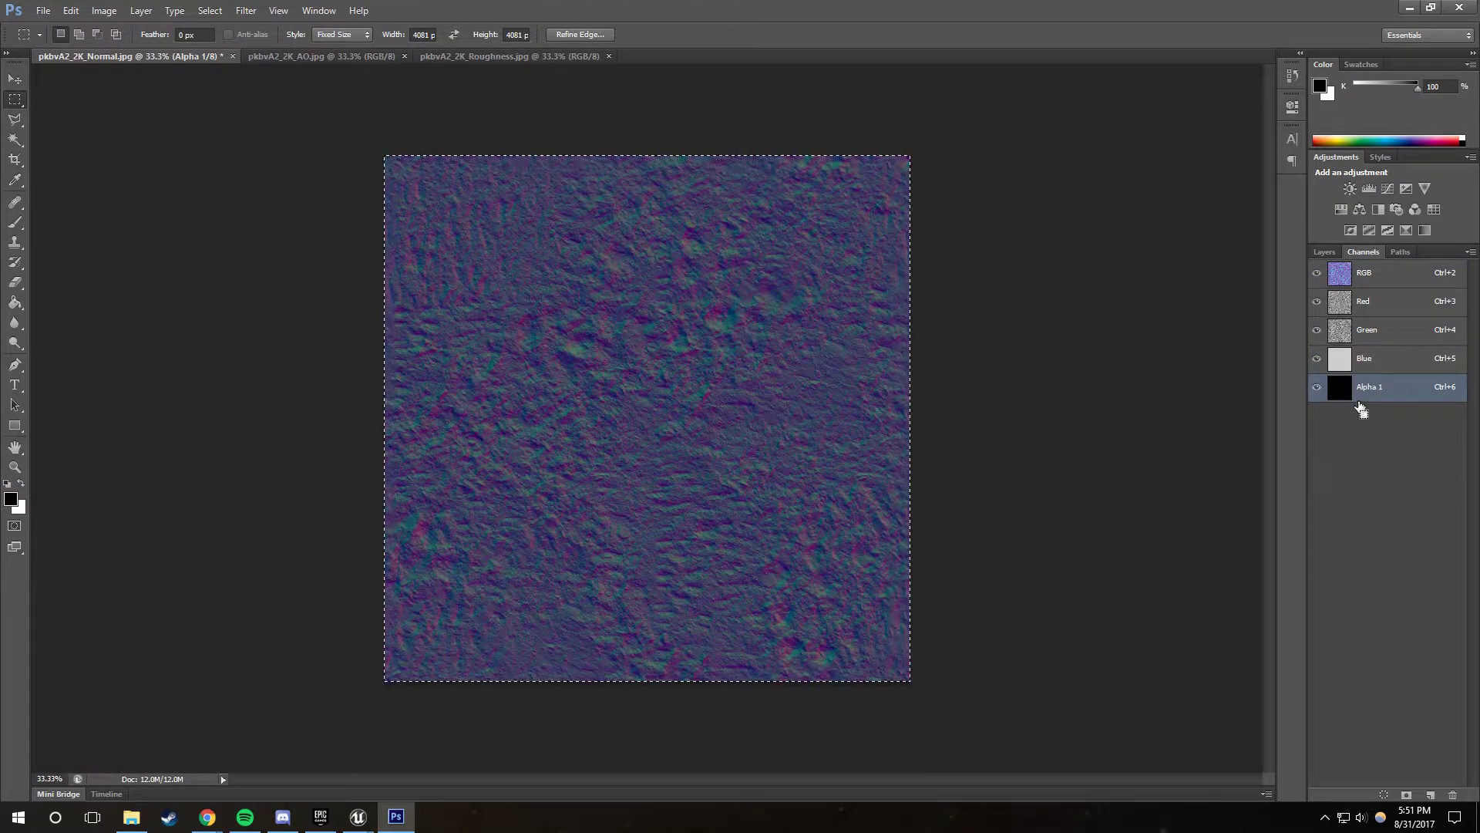
key(ctrl+v)
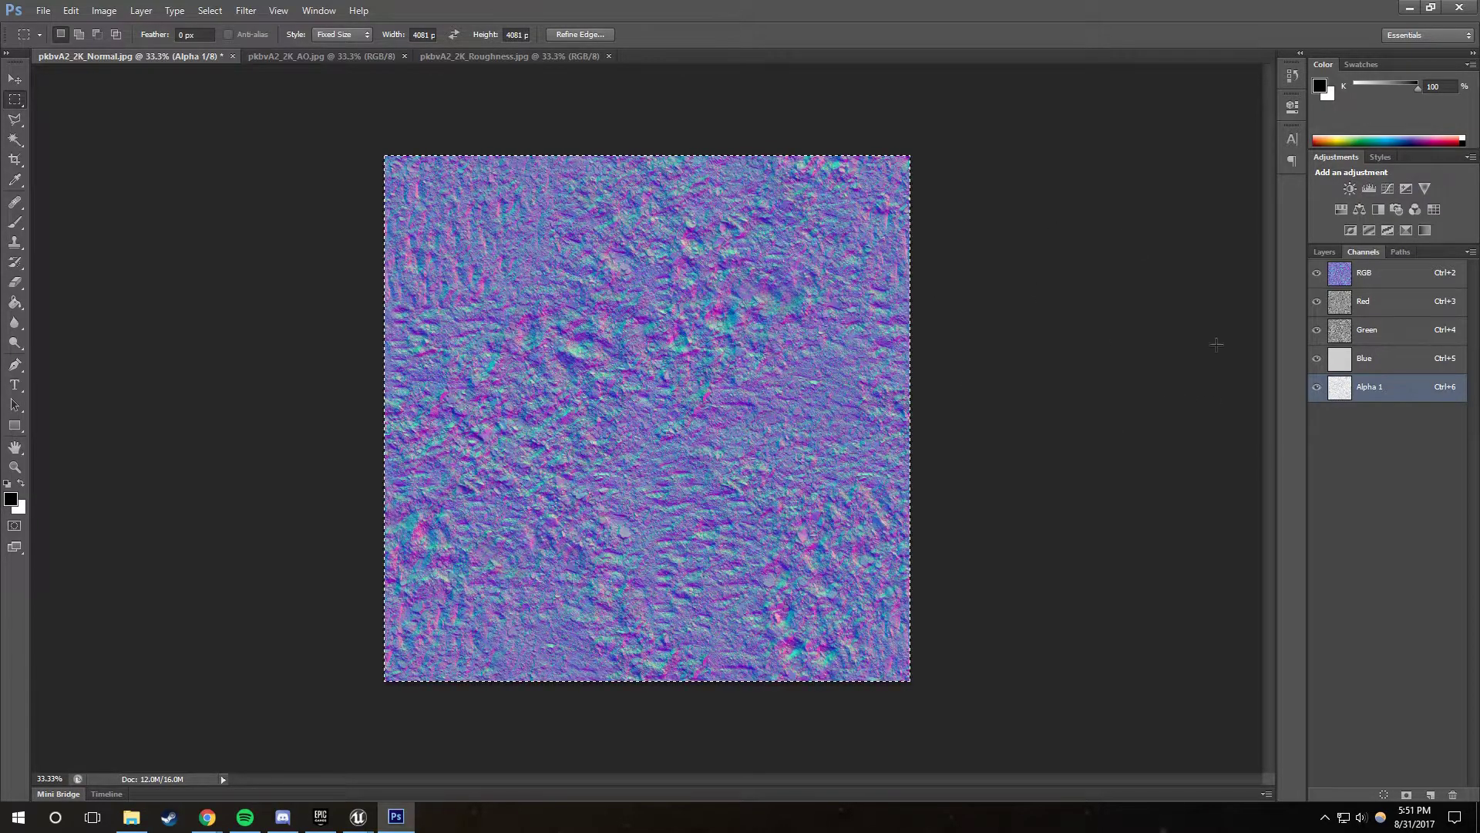
Step: Save the packed map as a 32 bits/pixel Targa named DirtPackedNormal with alpha channels included, and close Photoshop
click(42, 10)
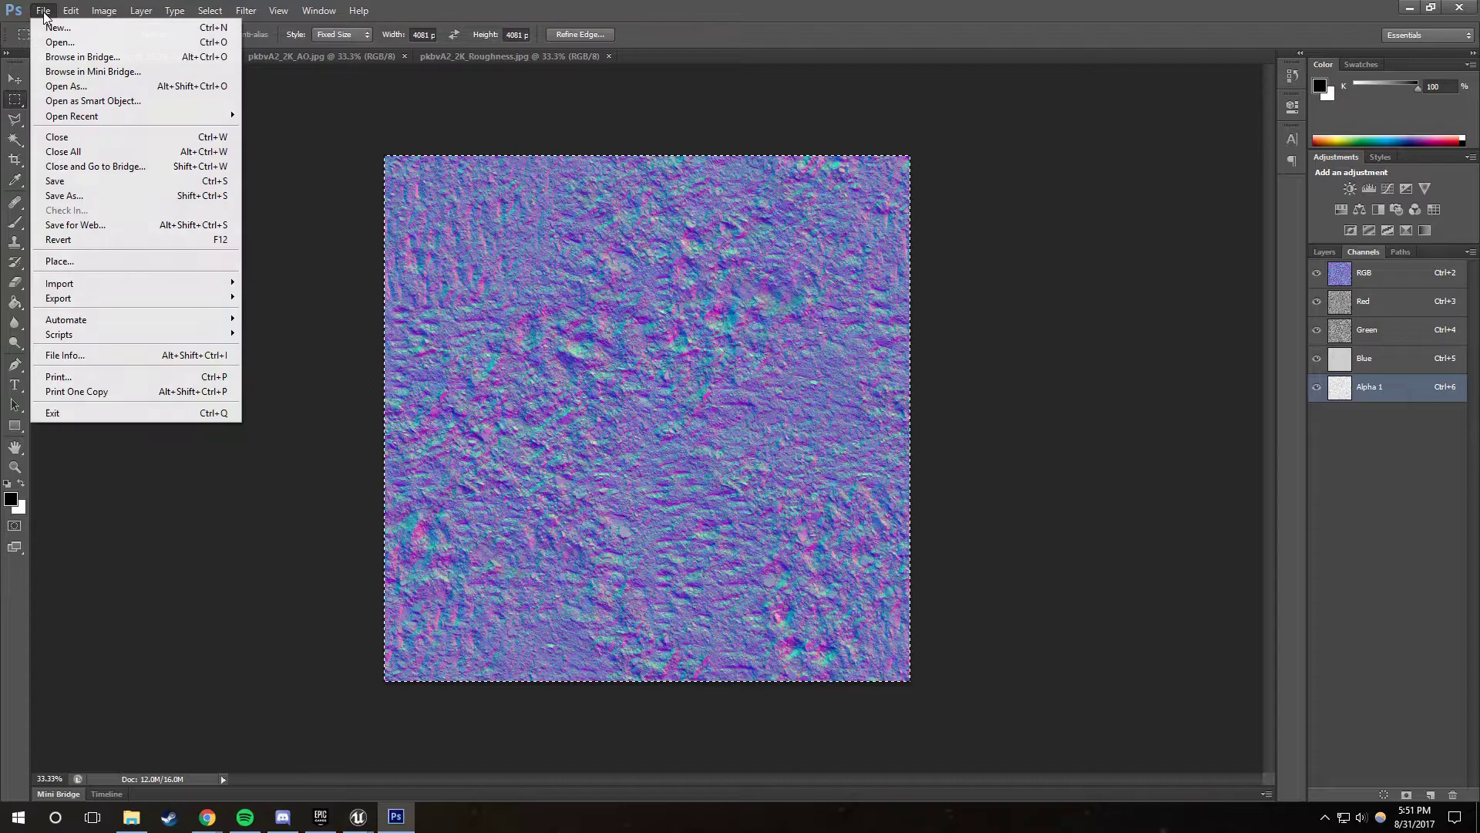
click(44, 202)
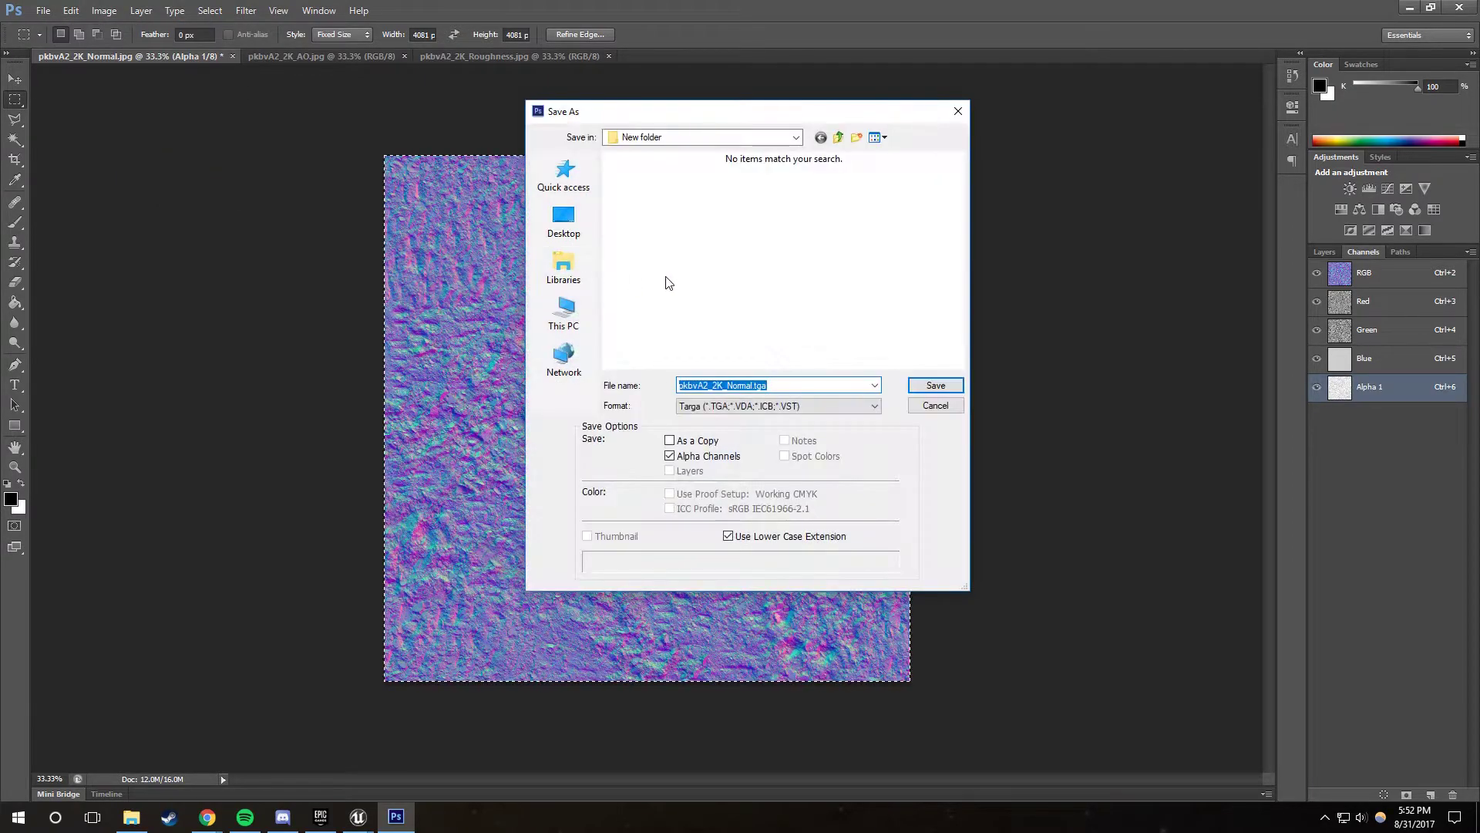
text(DirtPackedNormal)
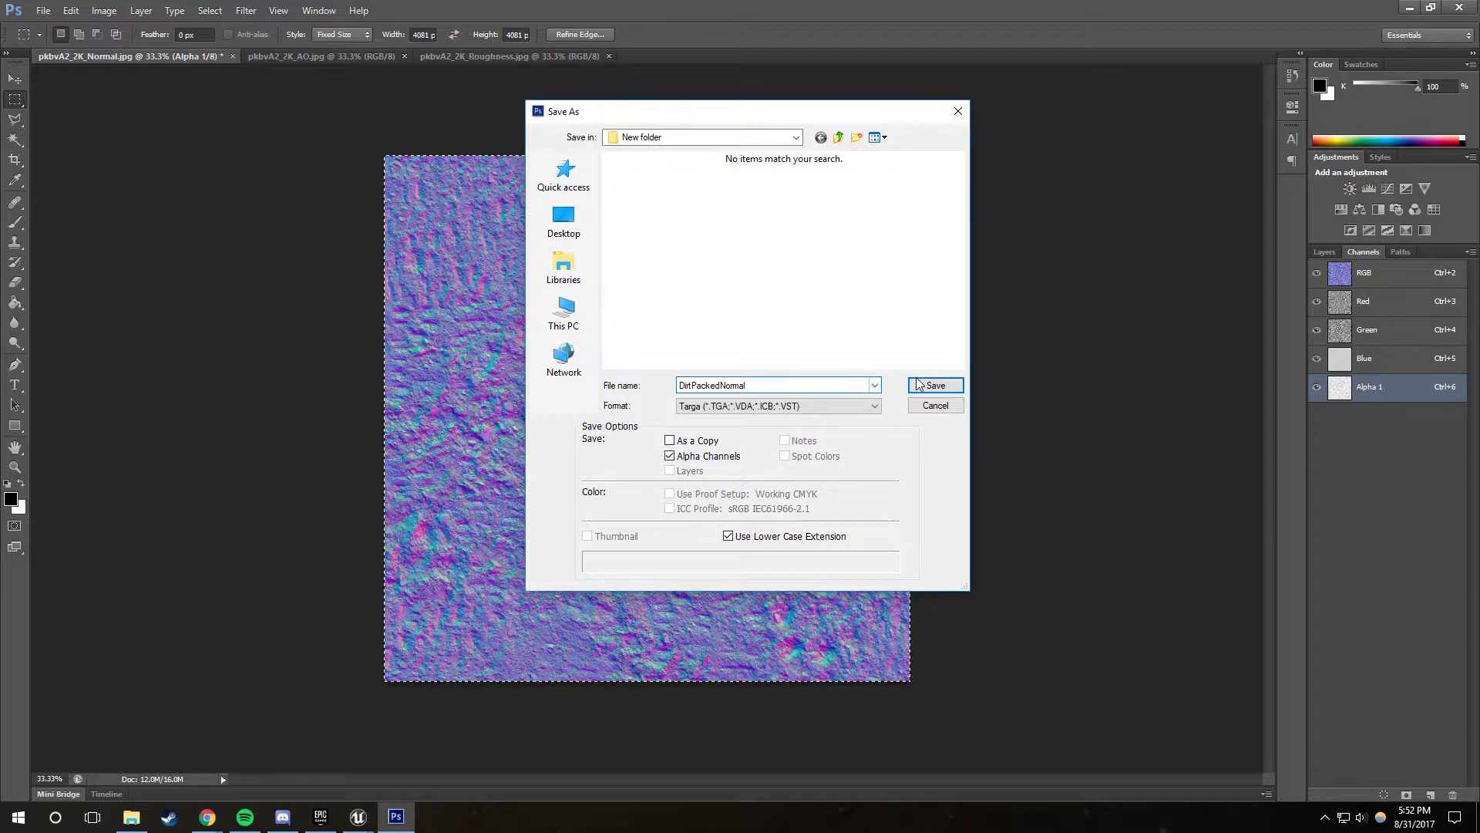
click(931, 391)
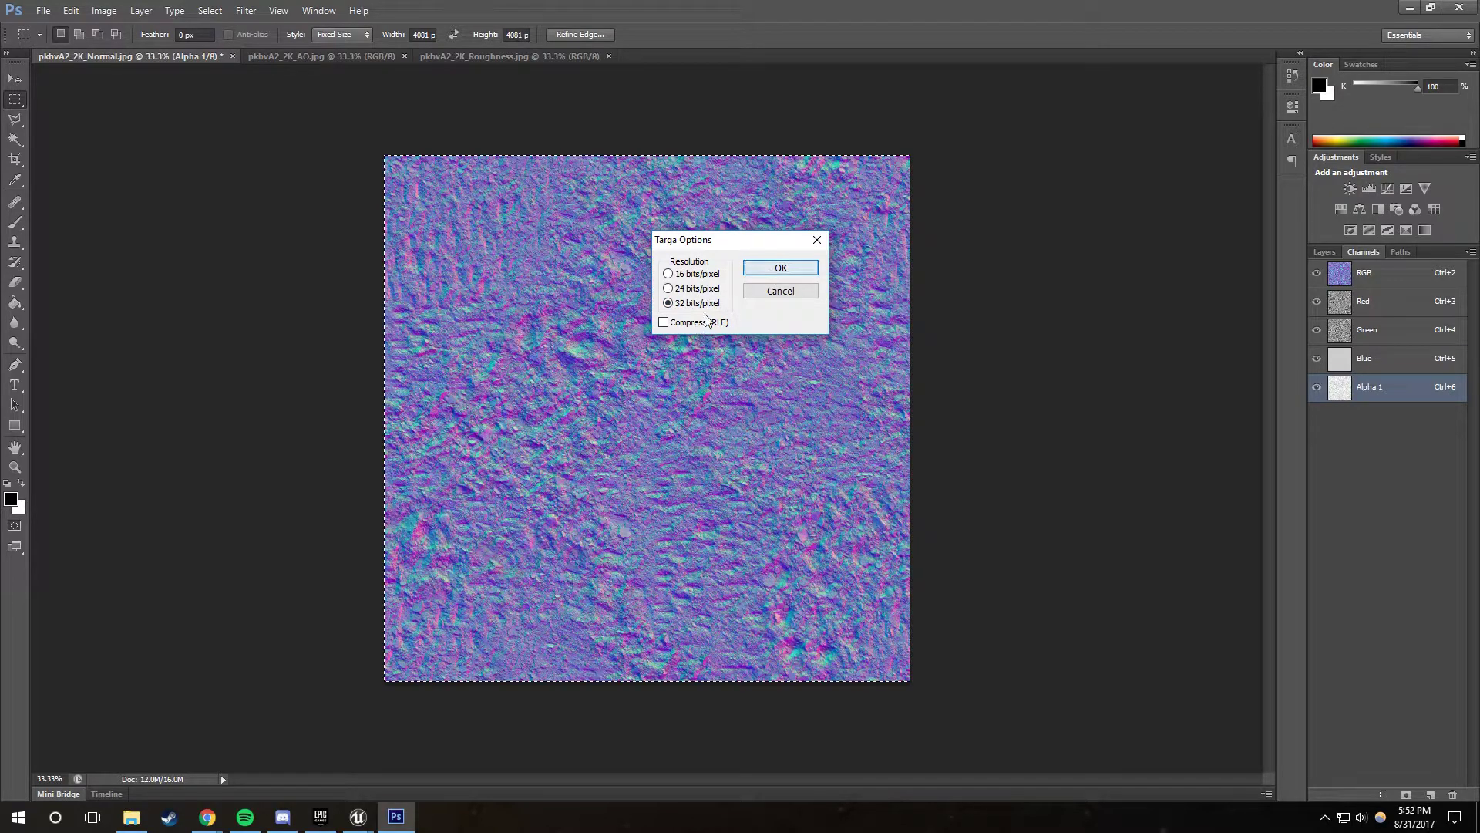
click(774, 272)
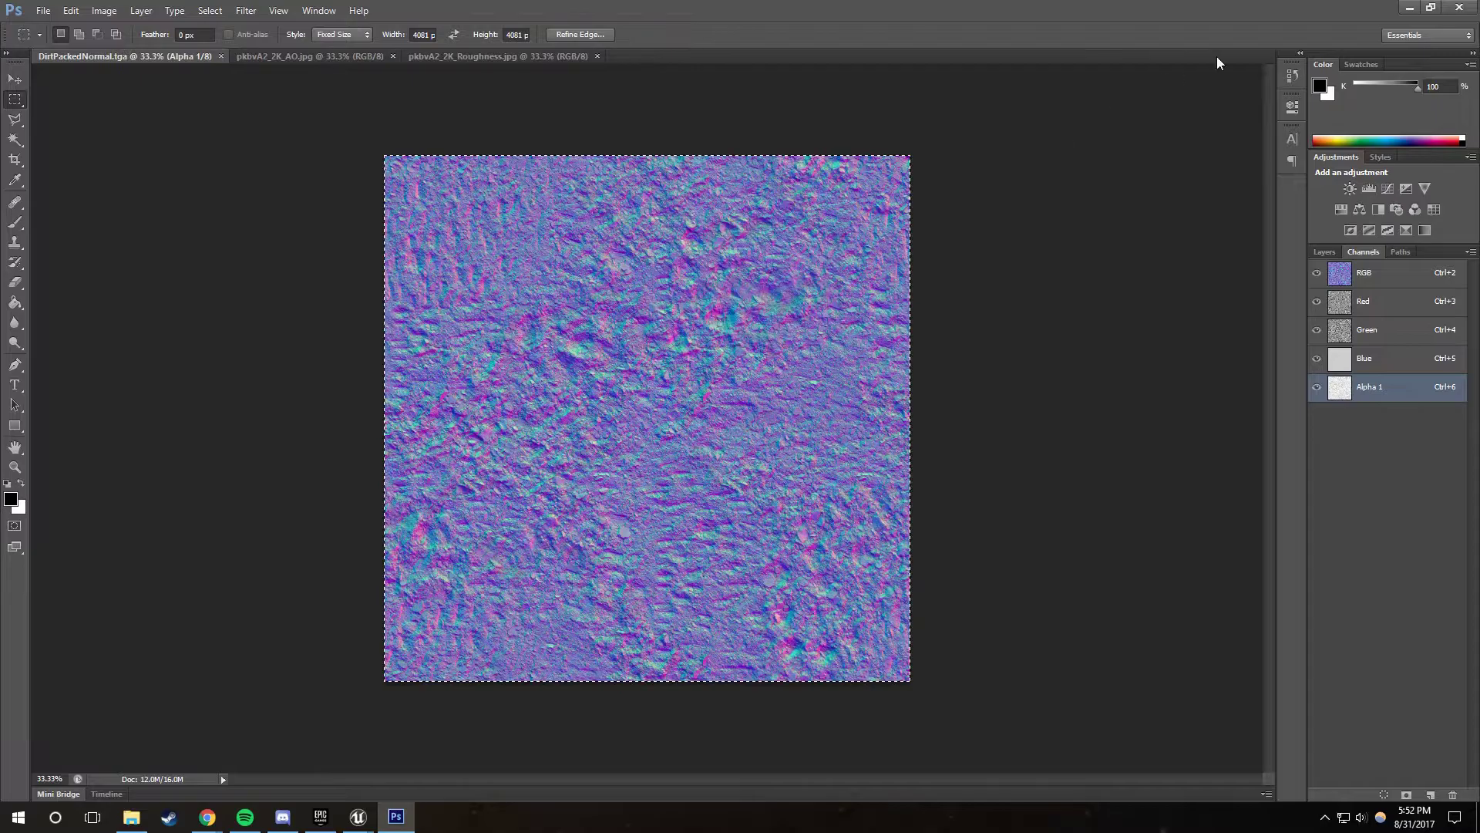
click(1460, 7)
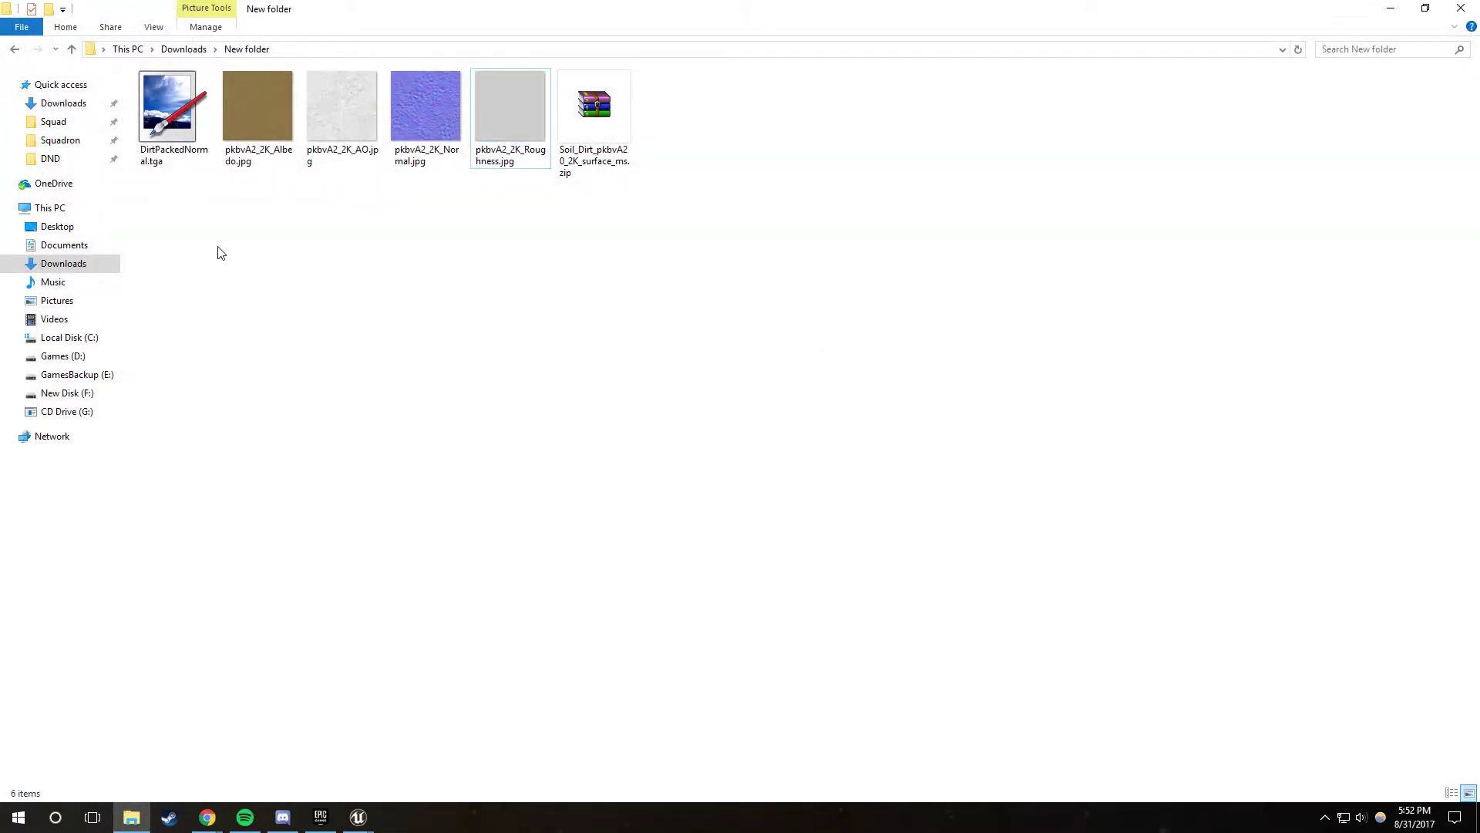
Step: Rename the albedo texture file pkbvA2_2K_Albedo.jpg as DirtAlbedo
click(259, 156)
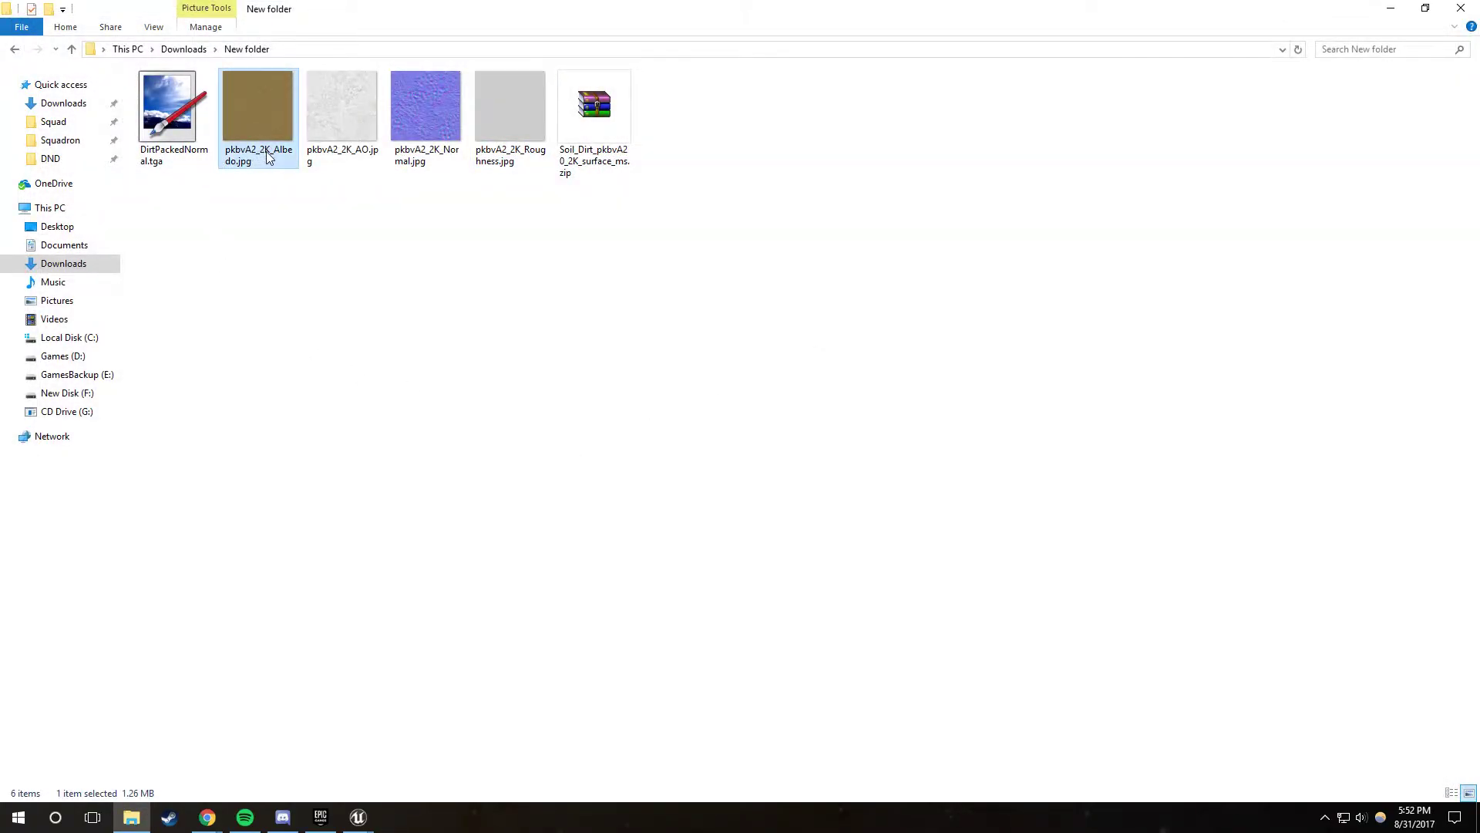
click(268, 158)
text(DirtA)
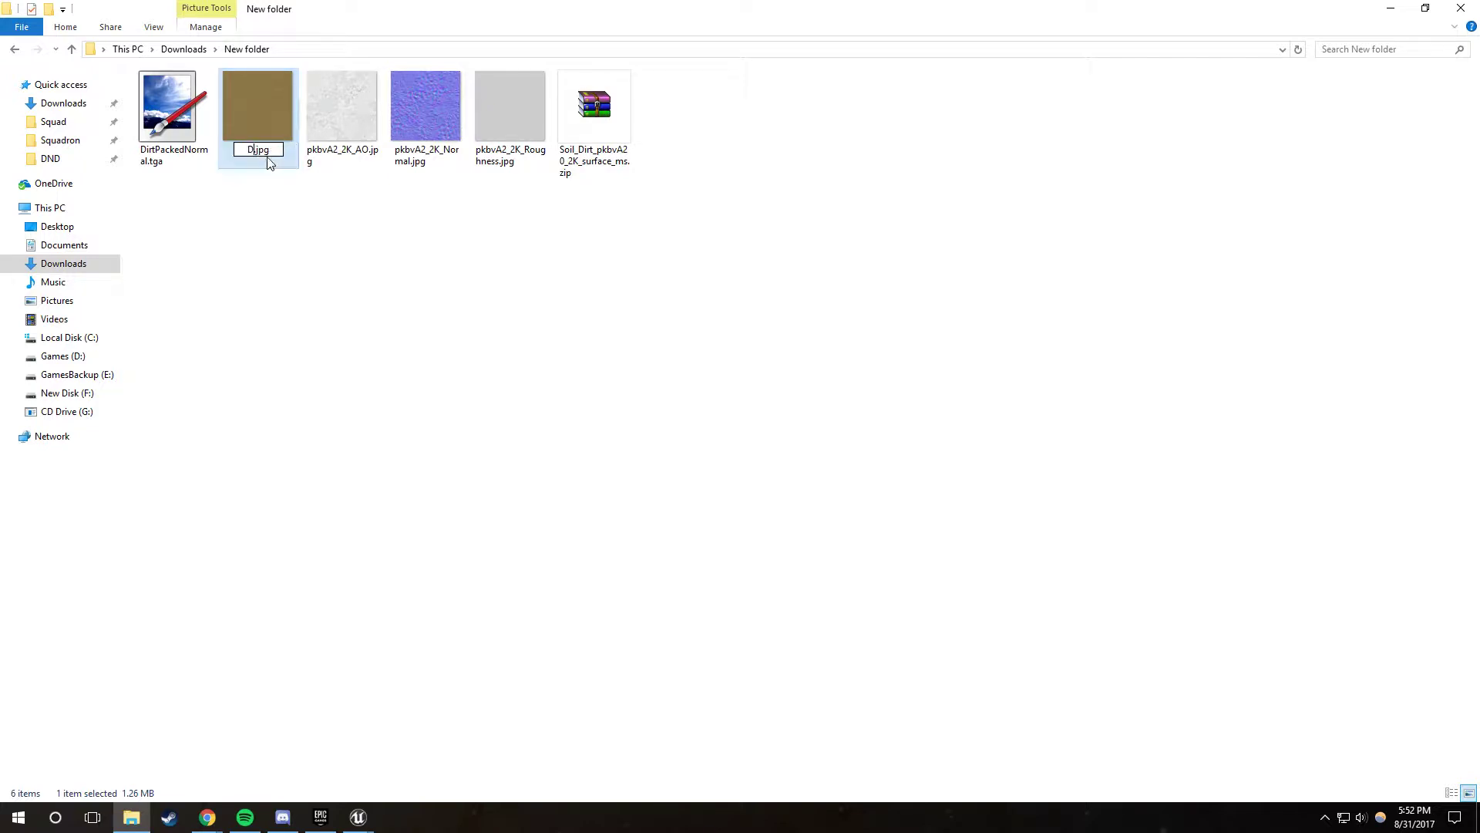
text(lbedo)
click(207, 449)
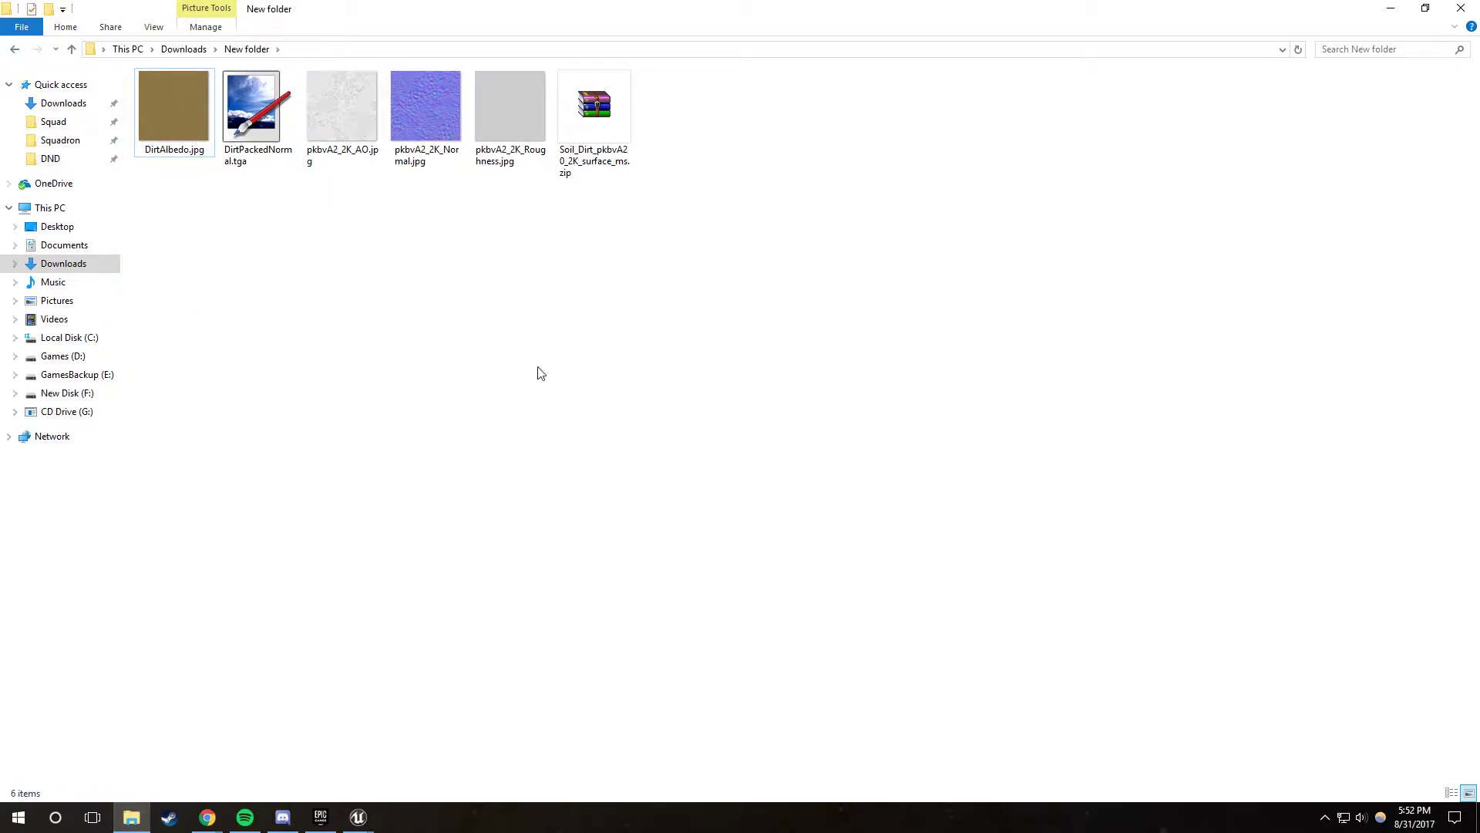
Step: Switch to Unreal Editor and reimport the DirtAlbedo and DirtPackedNormal textures, specifying new source file paths
mouse_move(362, 816)
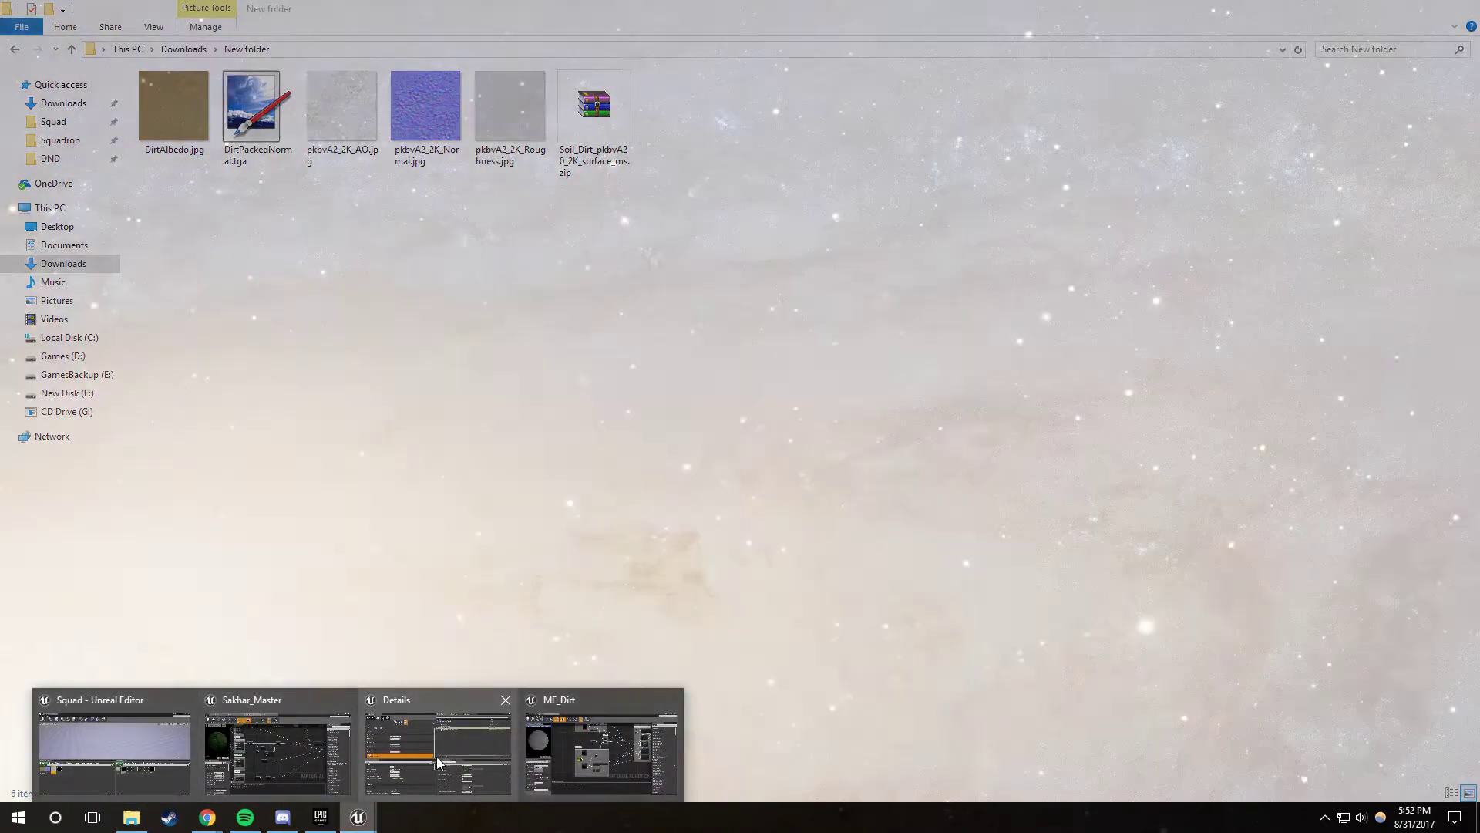
click(289, 719)
click(249, 586)
click(29, 546)
ctrl+click(81, 556)
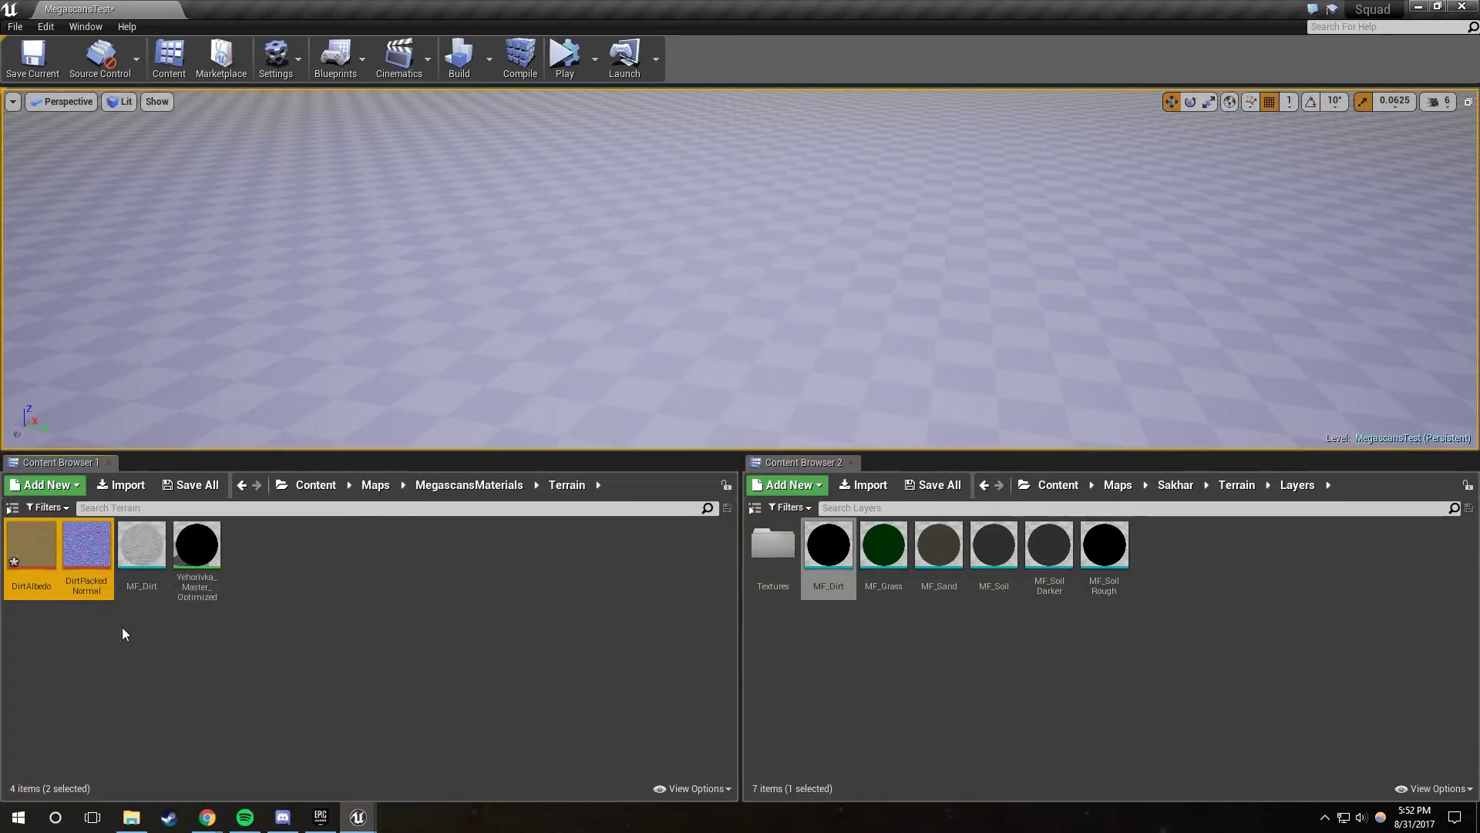
right_click(87, 561)
click(117, 188)
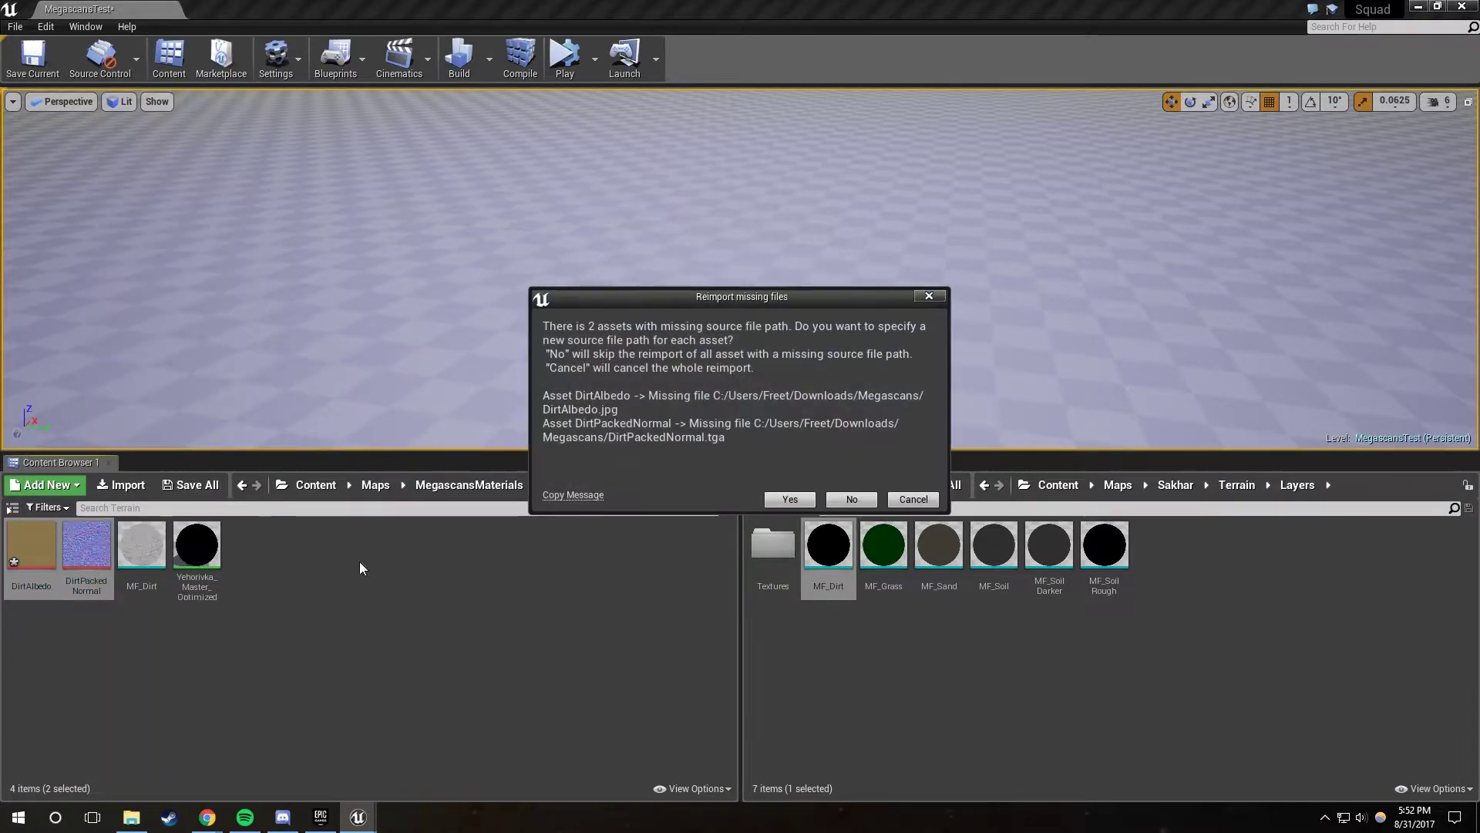
click(794, 500)
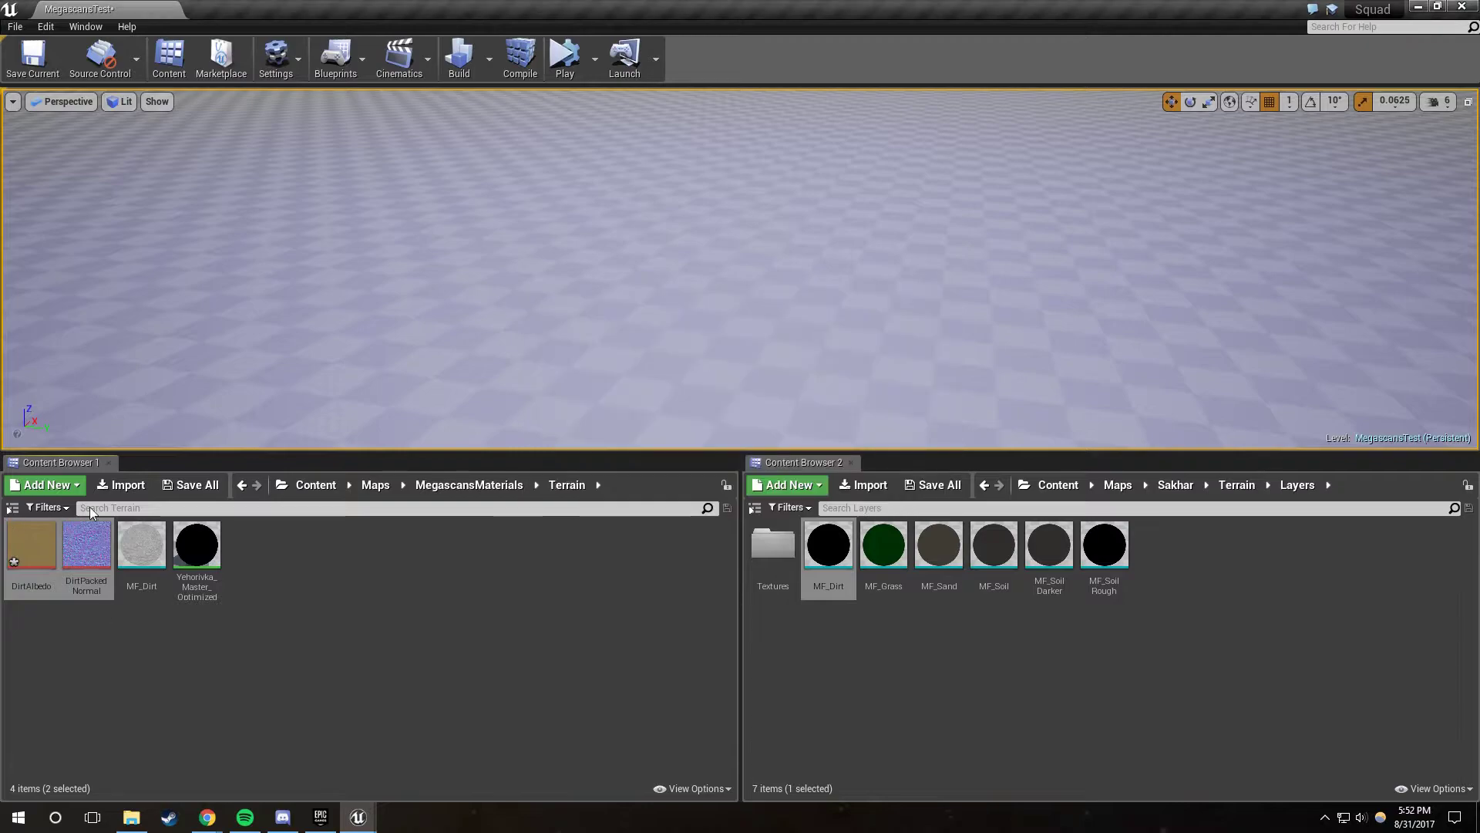
Step: Open the DirtPackedNormal texture and set its compression settings to Masks (no sRGB)
click(87, 566)
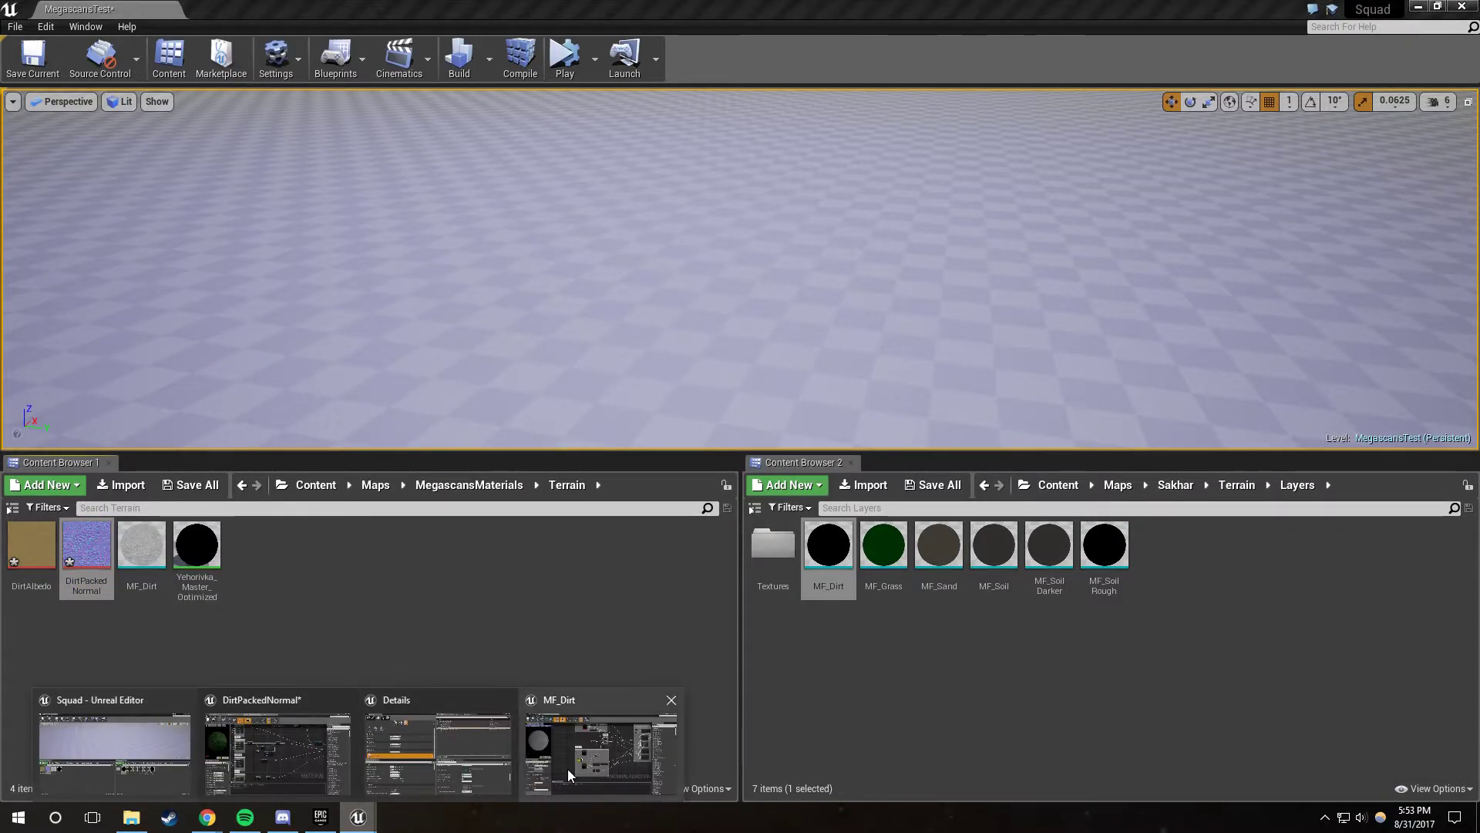
drag(1479, 431, 871, 112)
click(1362, 101)
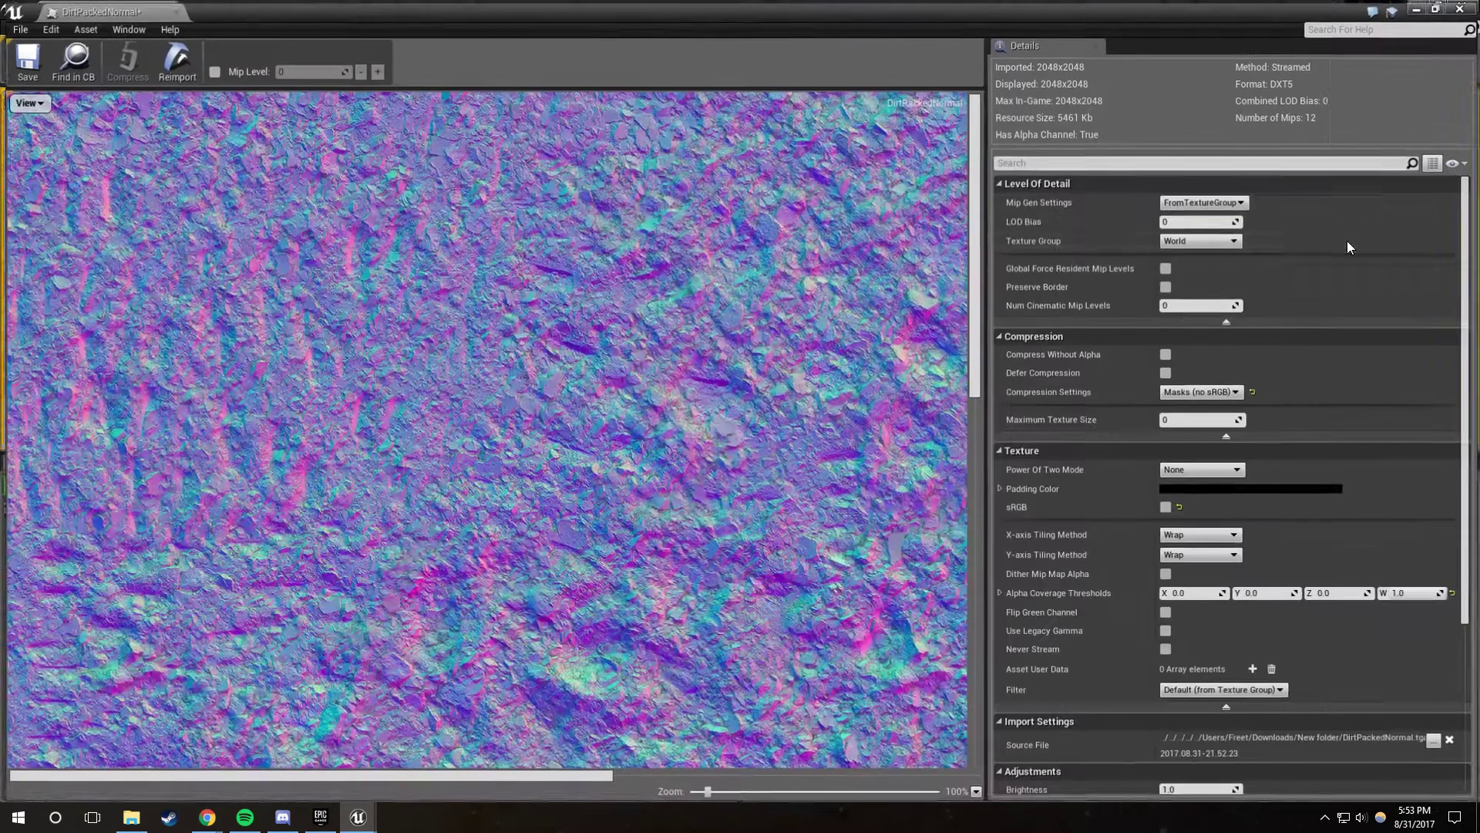
click(1187, 392)
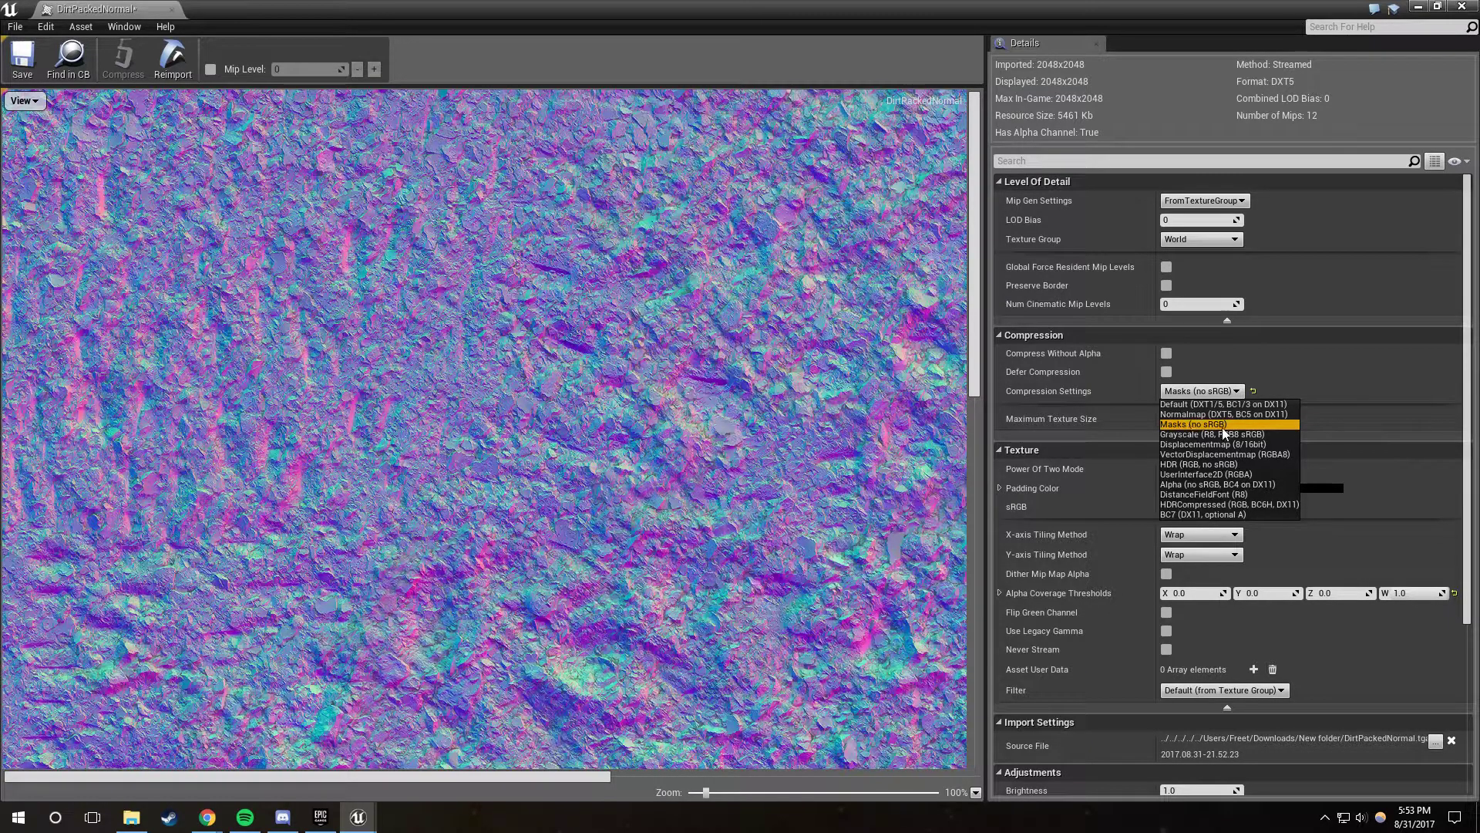
click(1193, 424)
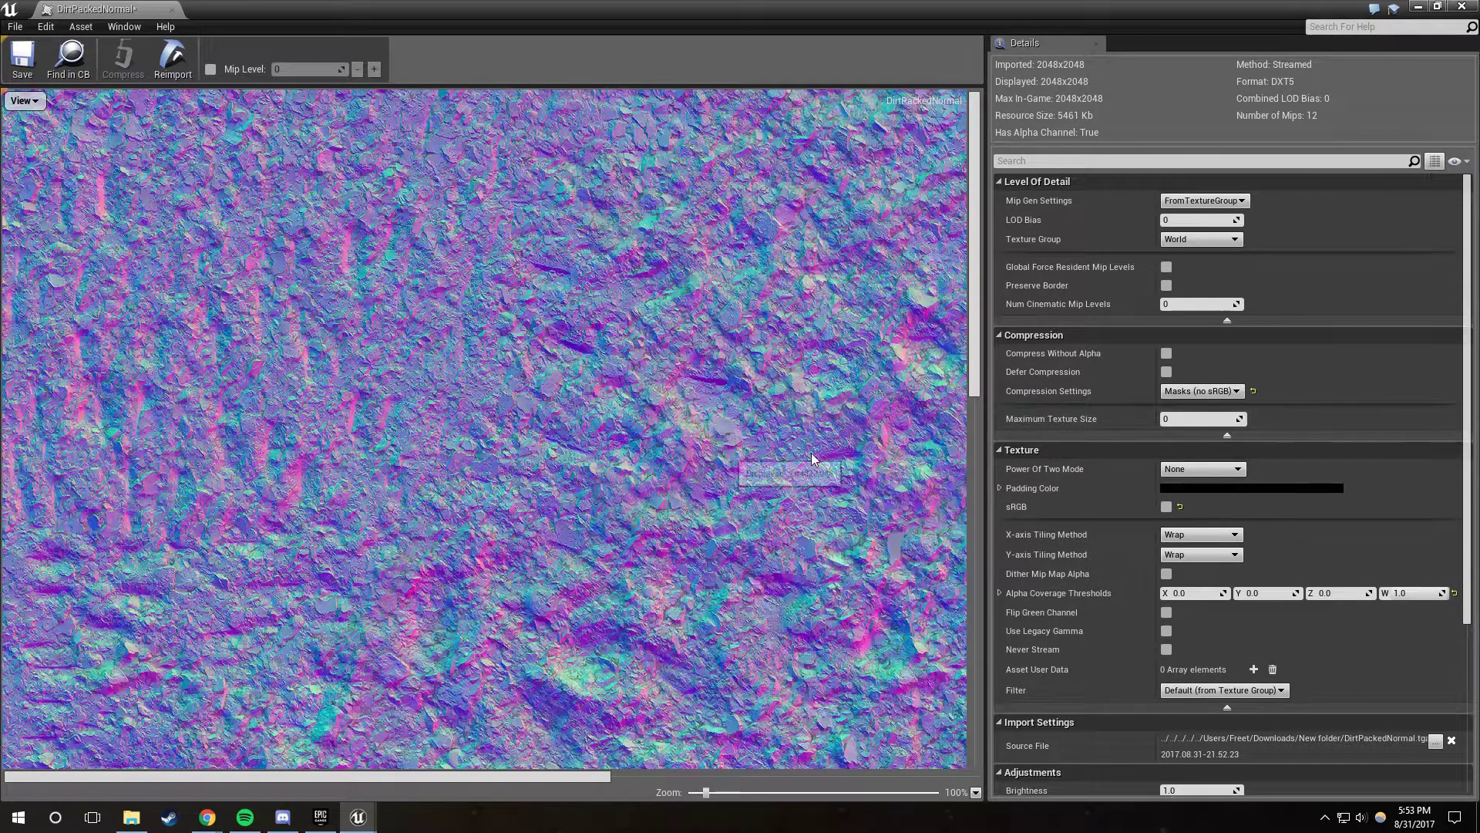
Step: Inspect the DirtPackedNormal texture at different magnifications, then save the asset and close its editor
scroll(479, 436, up, 5)
scroll(479, 437, down, 5)
scroll(480, 437, up, 3)
scroll(480, 436, up, 2)
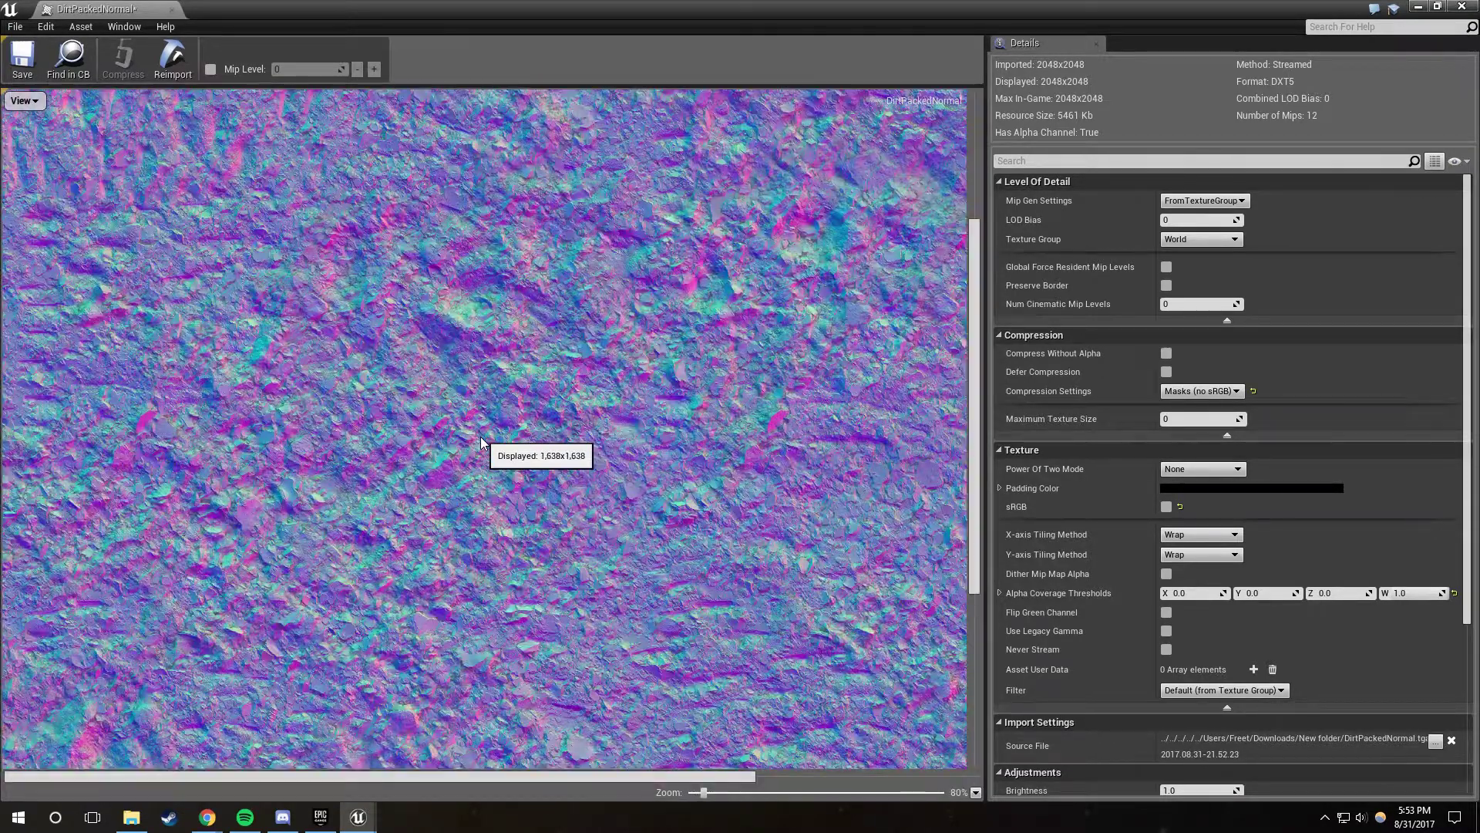
scroll(480, 436, down, 4)
click(21, 58)
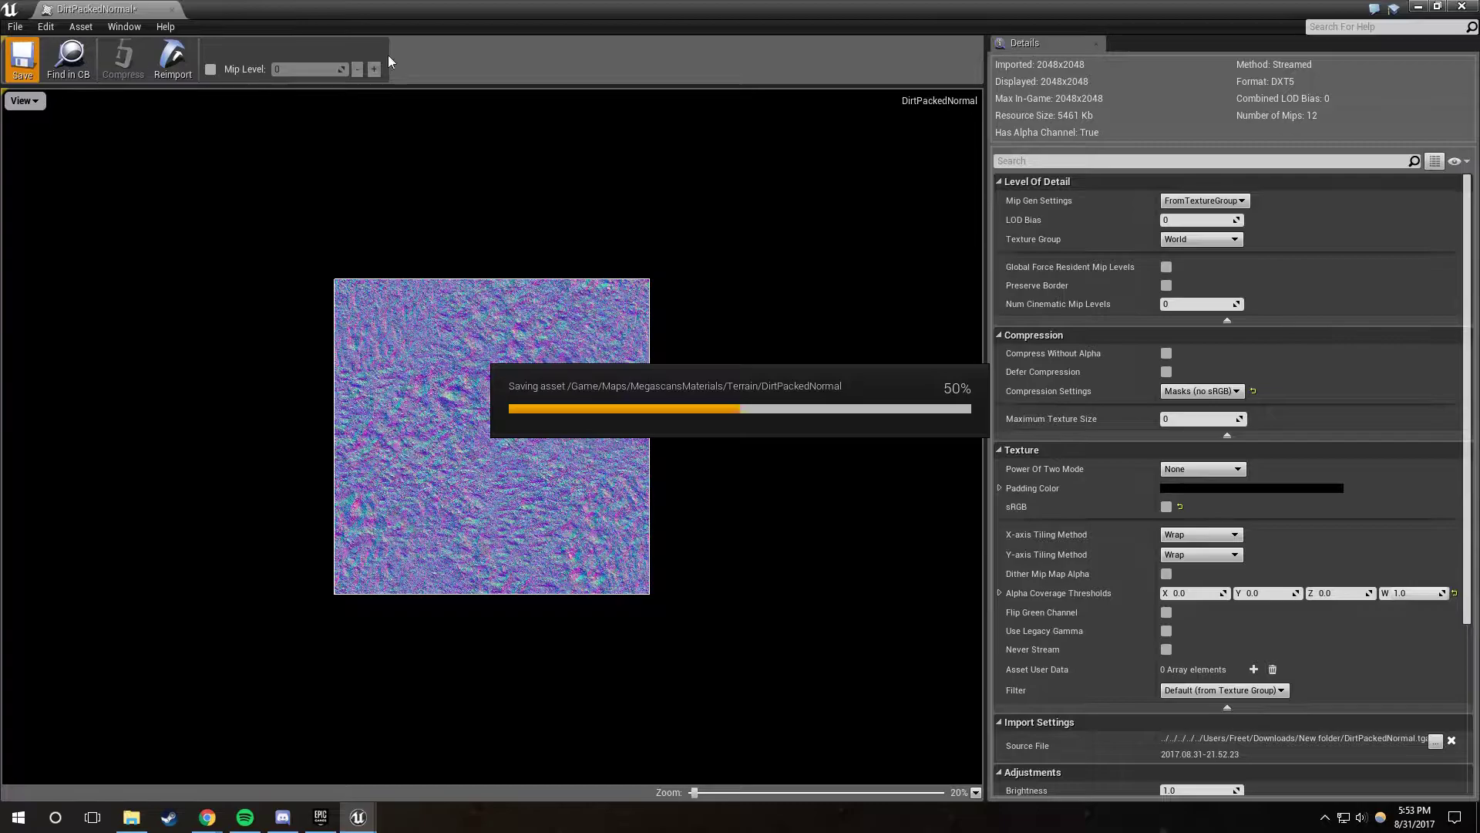
click(1462, 7)
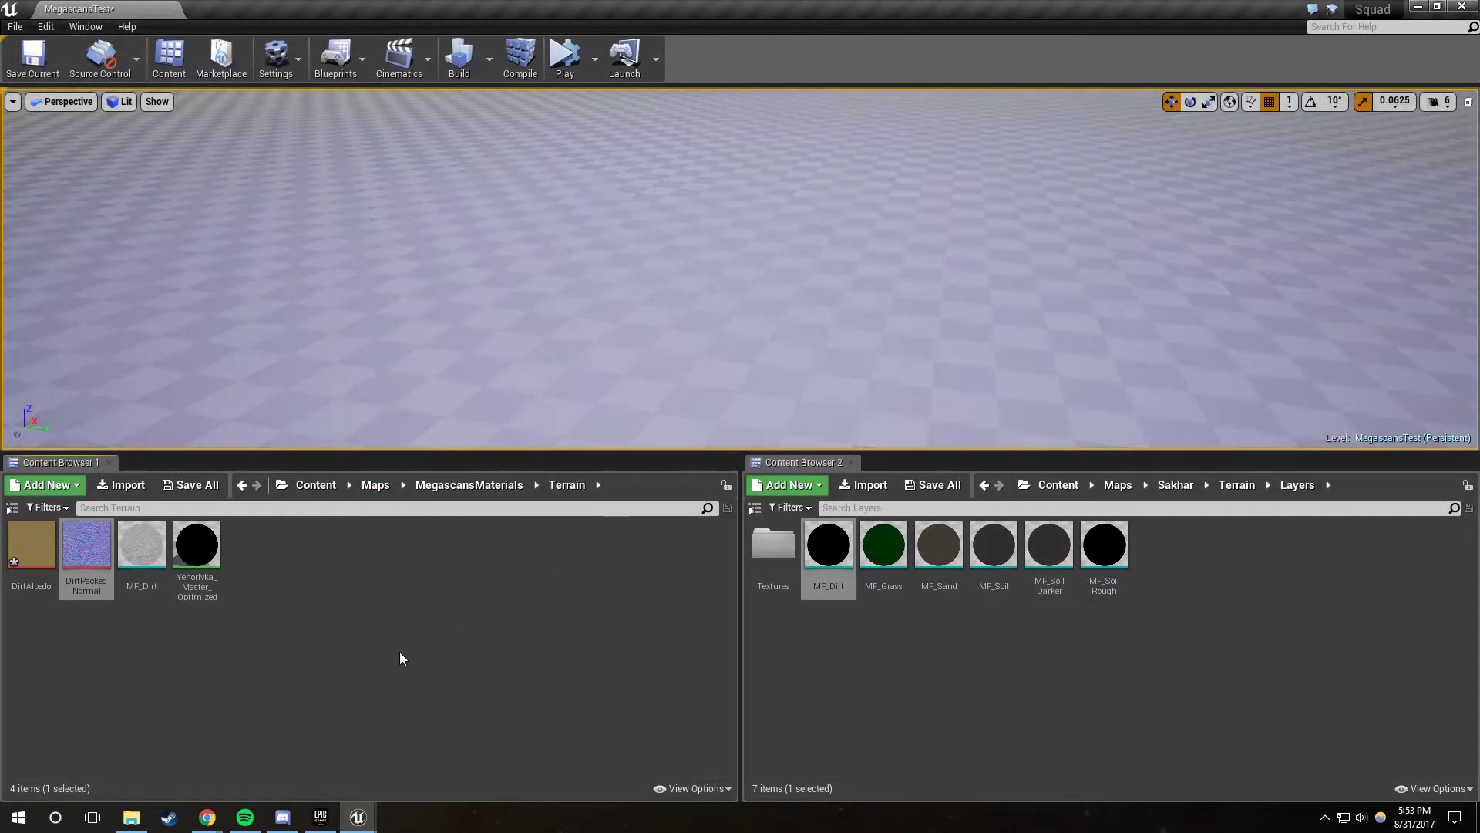
Step: Open the MF_Dirt material function and assign DirtAlbedo to the upper Texture Sample of the Far Set up group
double_click(141, 547)
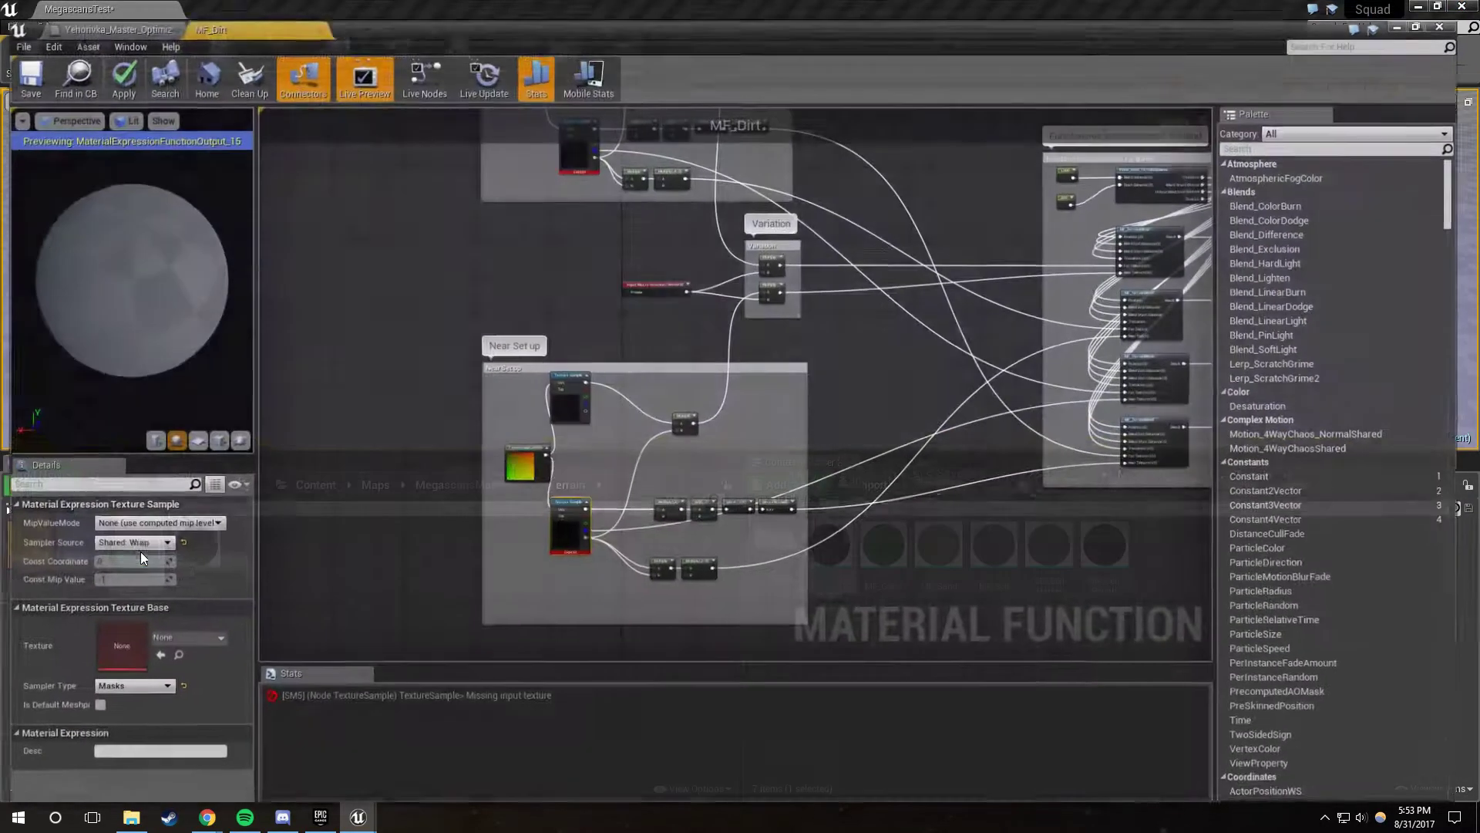
right_drag(397, 425, 460, 617)
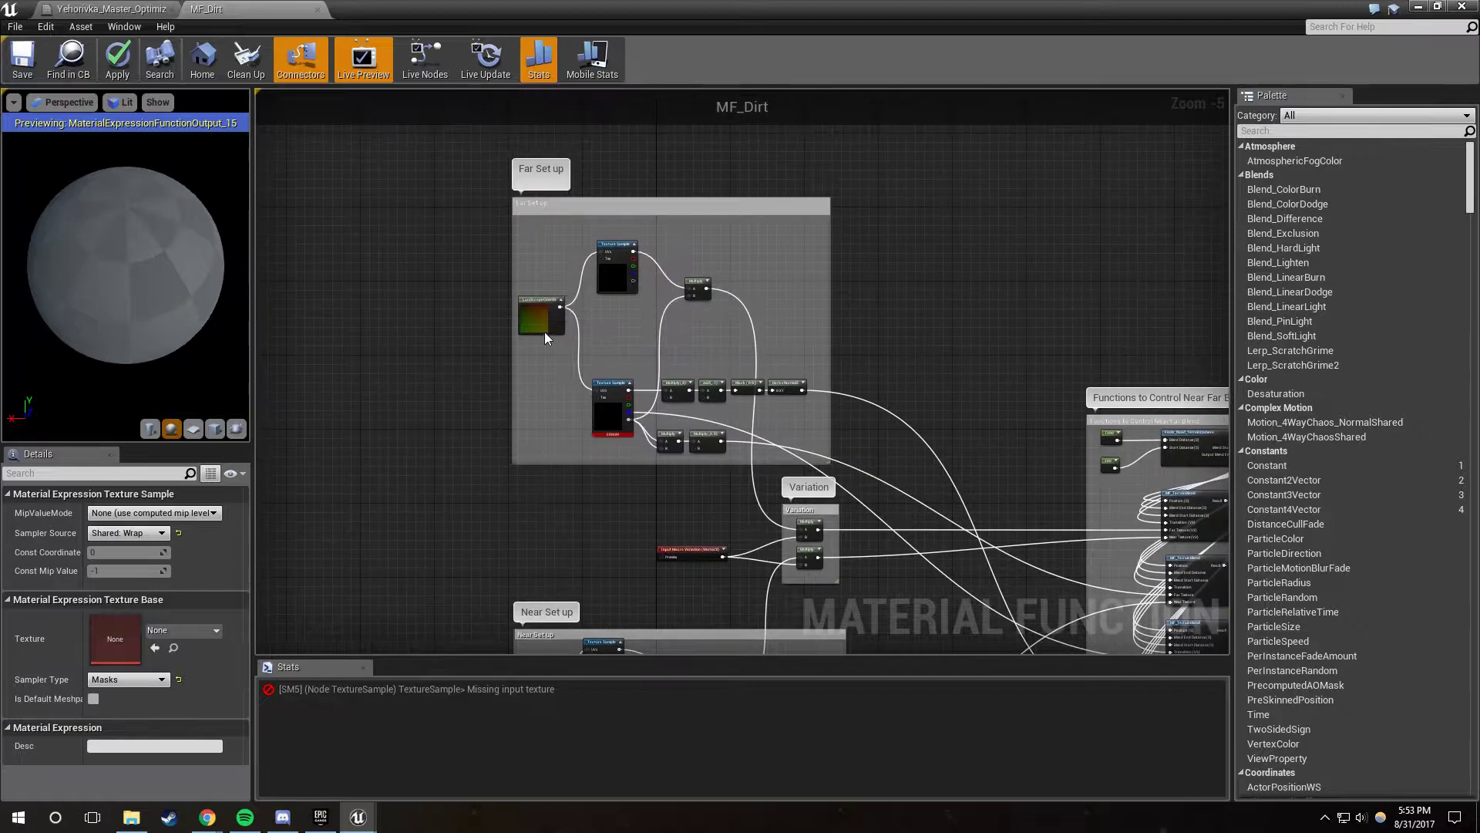
click(615, 274)
click(196, 628)
text(megasc)
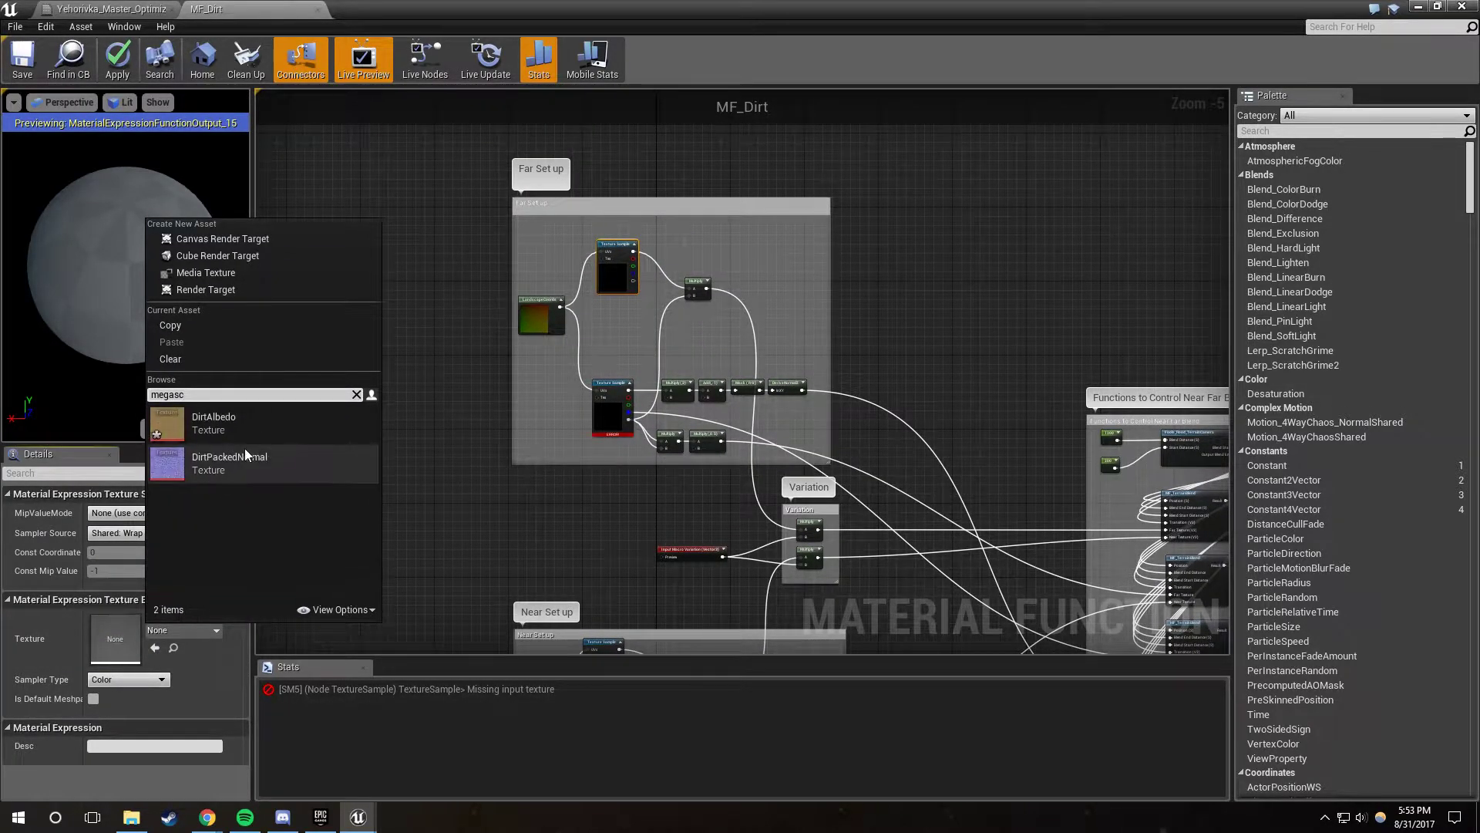
click(247, 427)
Step: Assign DirtAlbedo to the upper Texture Sample of the Near Set up group
right_drag(553, 487, 555, 285)
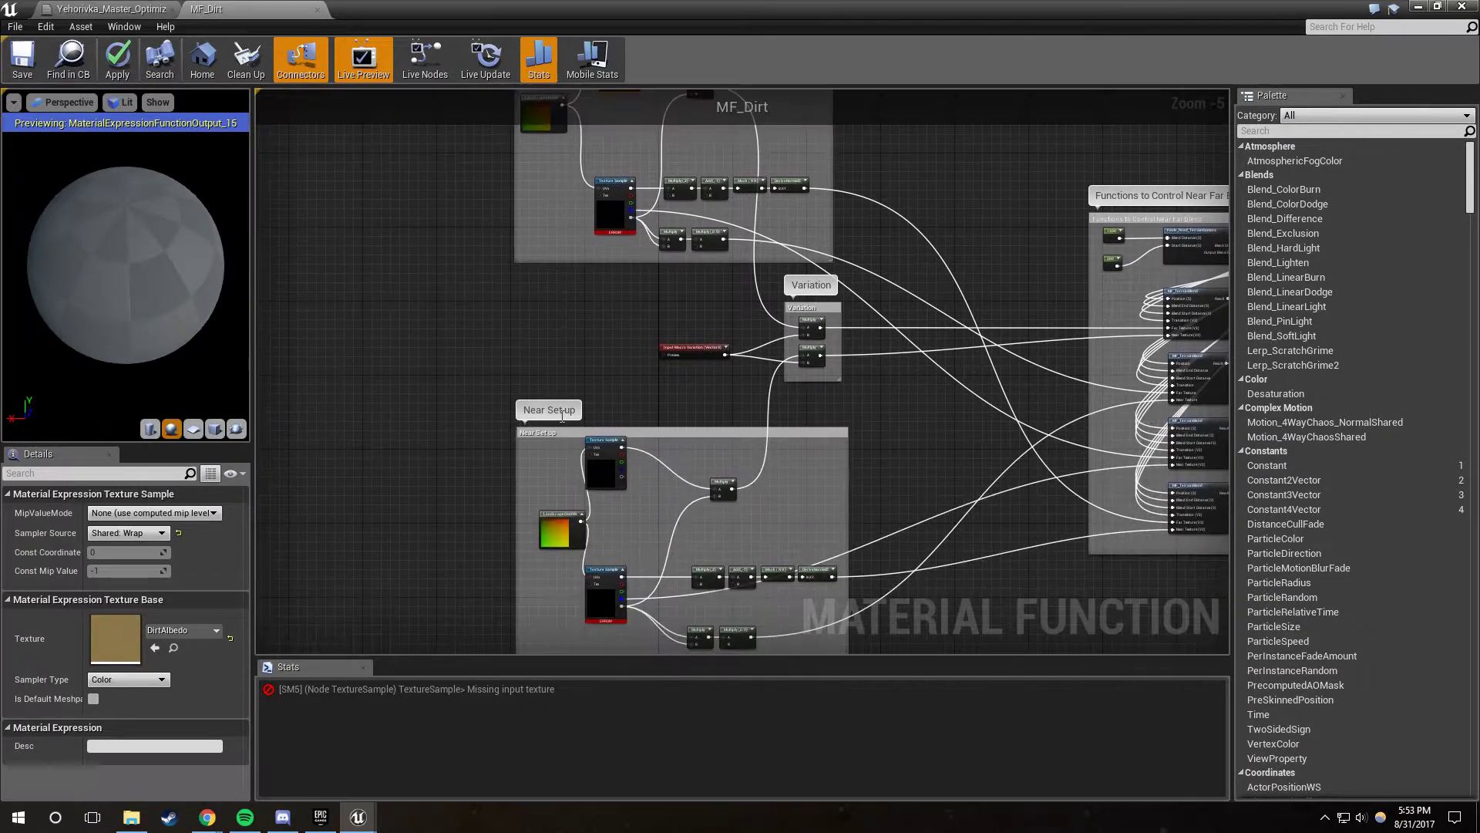
click(607, 467)
click(210, 633)
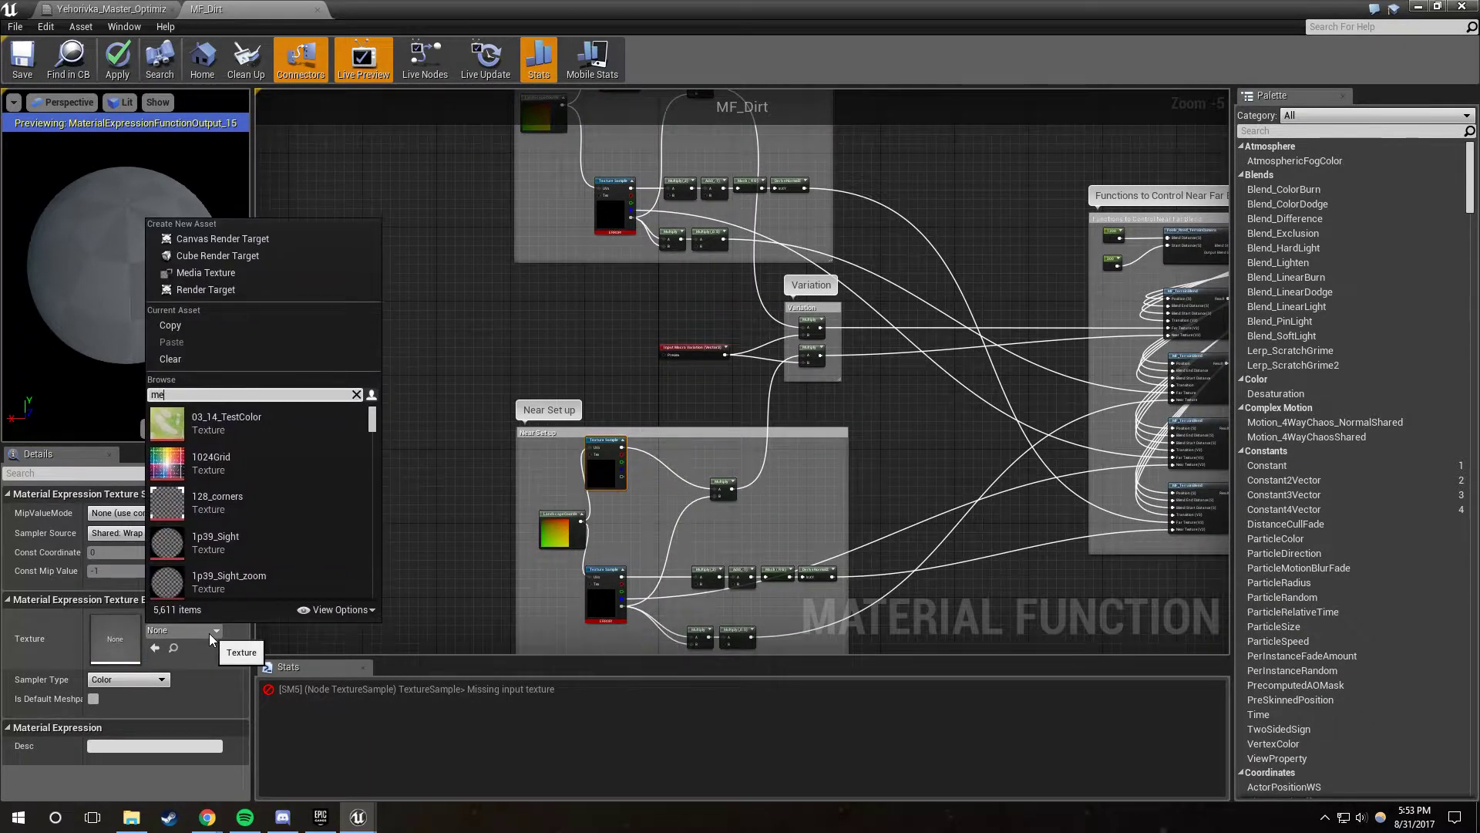
click(237, 437)
Step: Assign DirtPackedNormal to the lower Texture Sample of the Far Set up group
right_drag(579, 359, 580, 513)
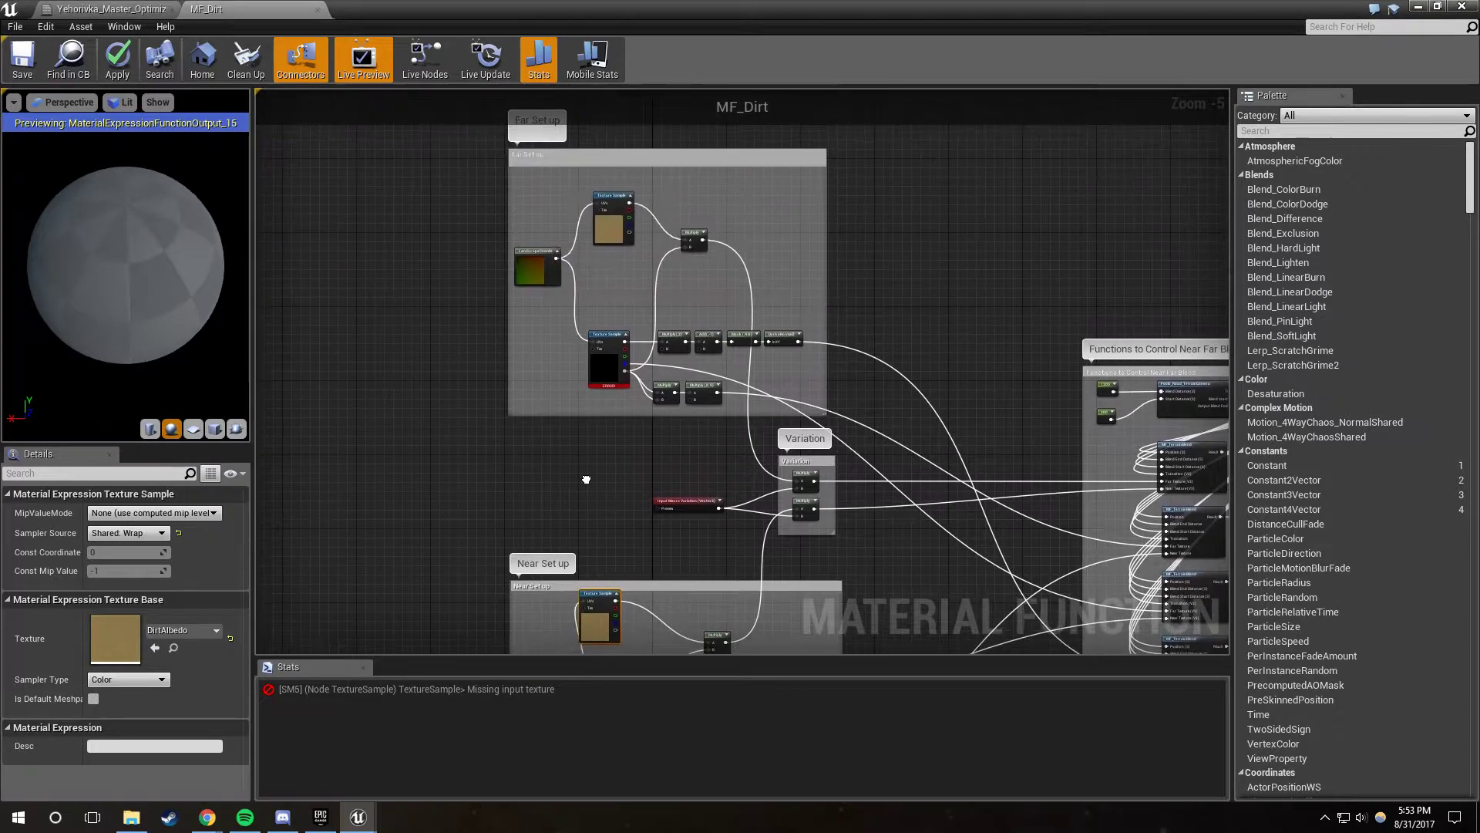
click(607, 356)
click(159, 631)
text(megasc)
click(234, 478)
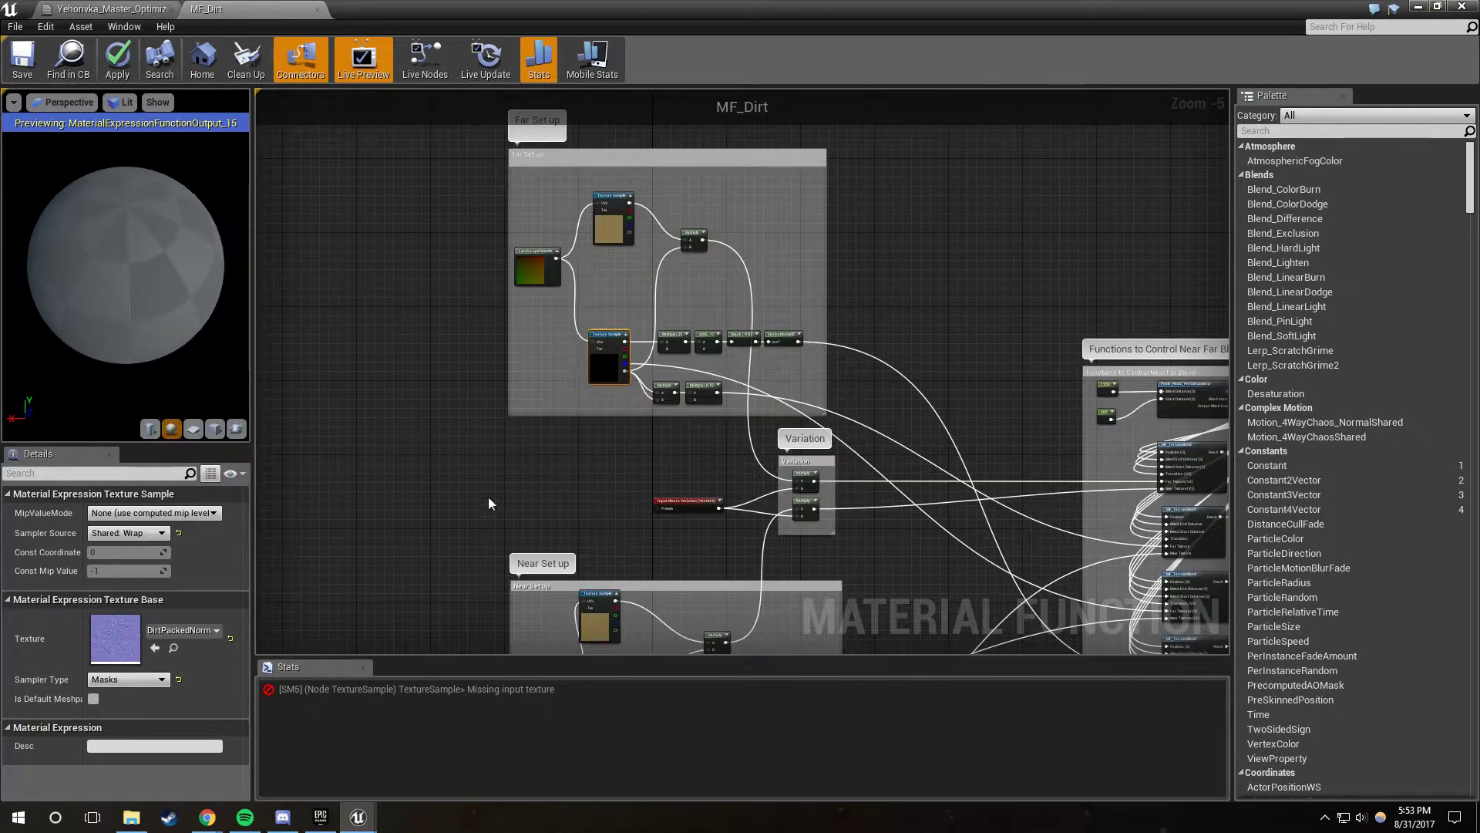
Step: Assign DirtPackedNormal to the lower Texture Sample of the Near Set up group, apply the function and return to the level
right_drag(488, 497, 490, 359)
click(600, 609)
click(202, 630)
text(megasc)
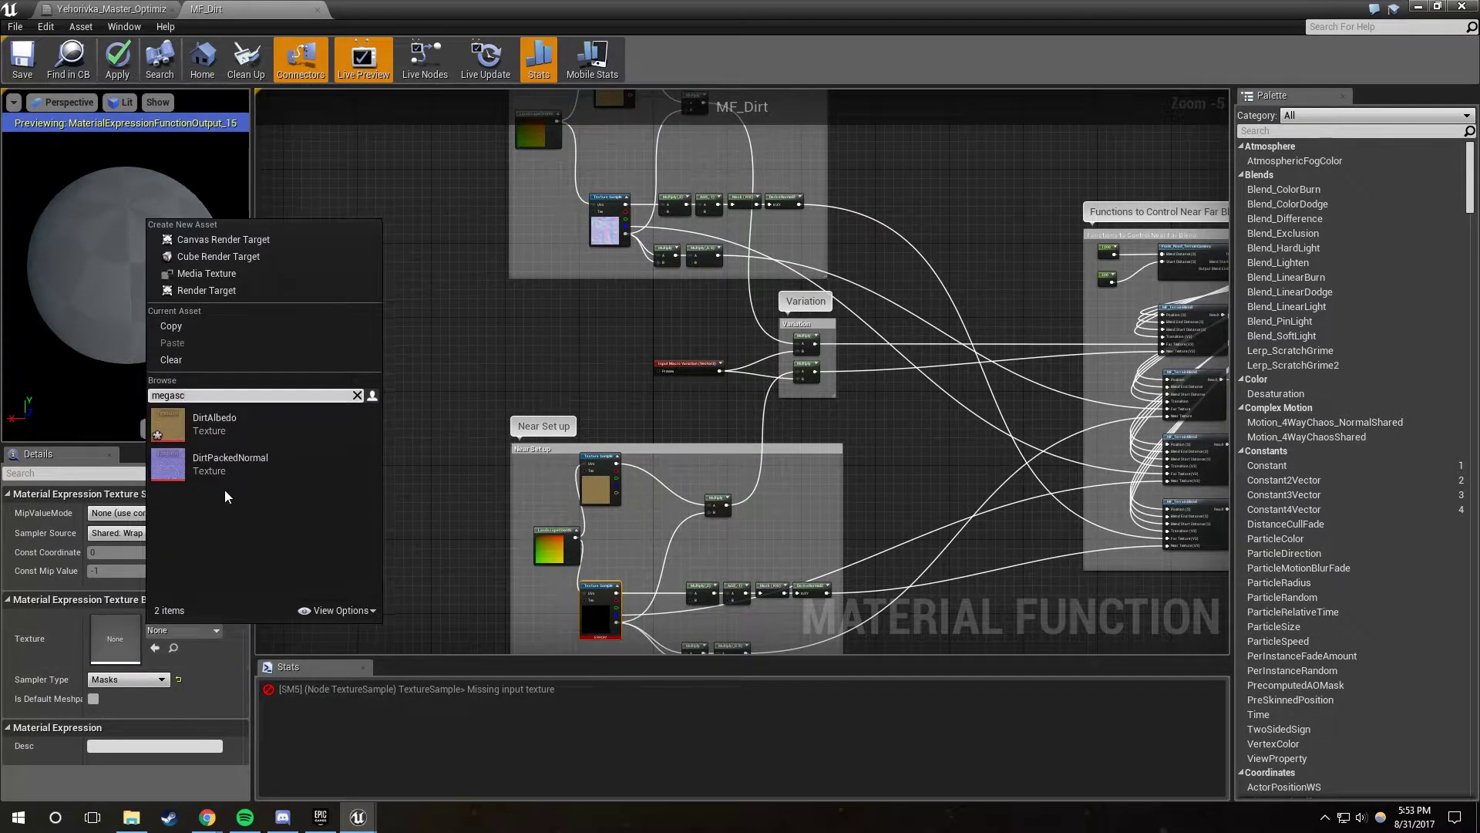
click(224, 489)
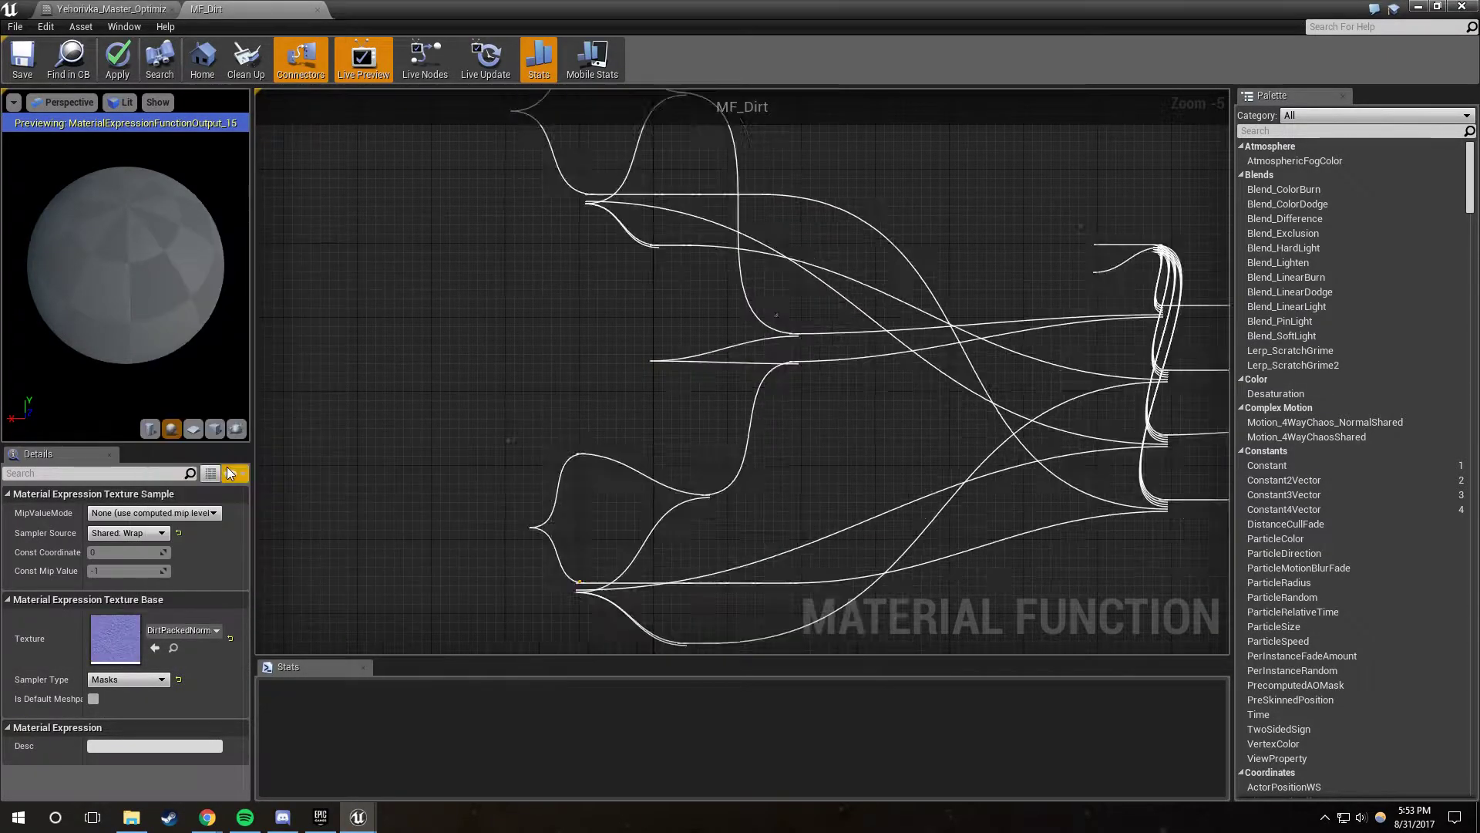
click(117, 58)
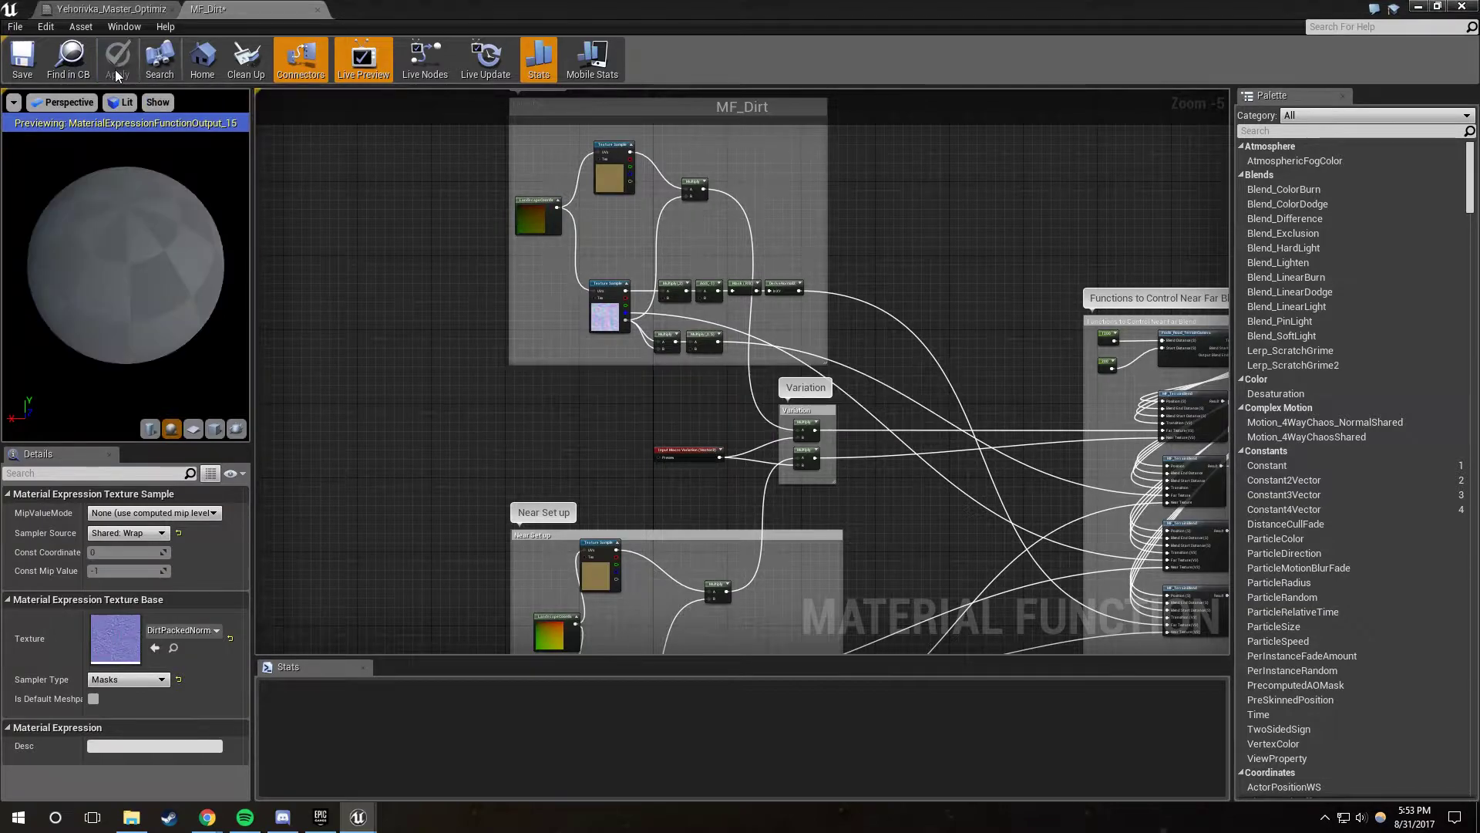
click(1419, 6)
Step: Examine the dirt material on the landscape in the full-screen viewport from several distances and angles
right_drag(972, 318, 903, 230)
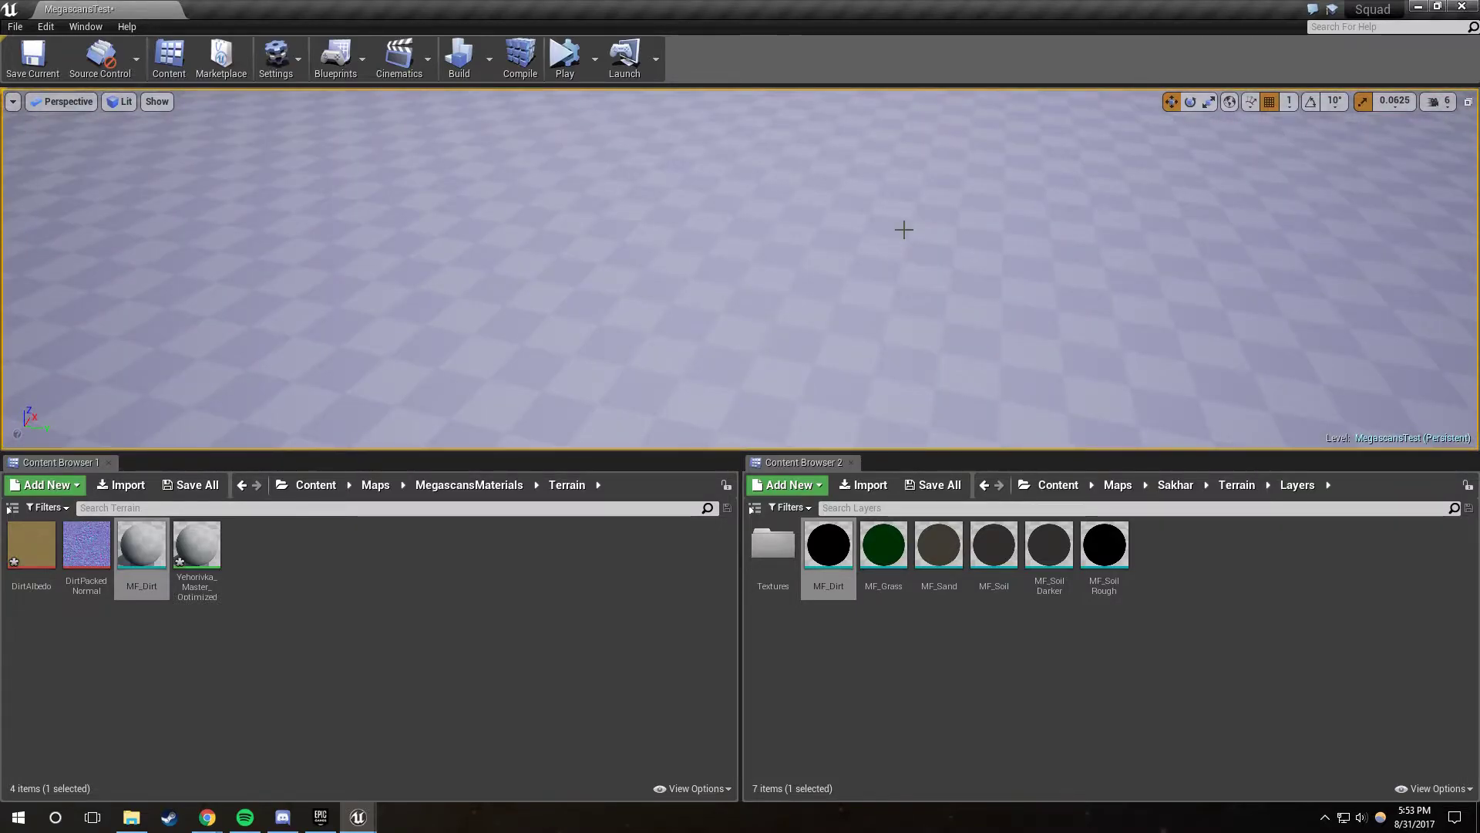
key(F11)
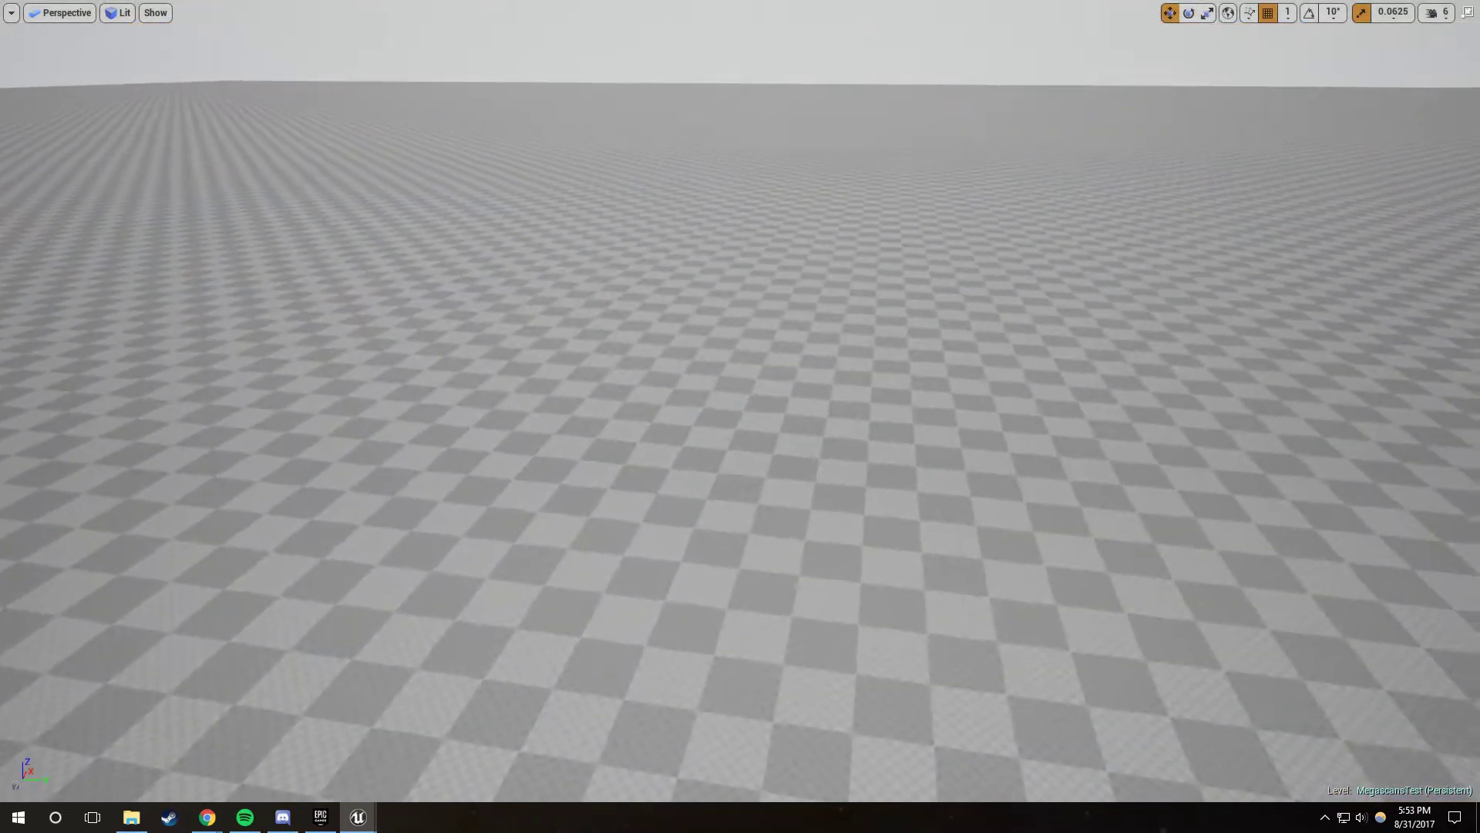
key(F11)
click(197, 549)
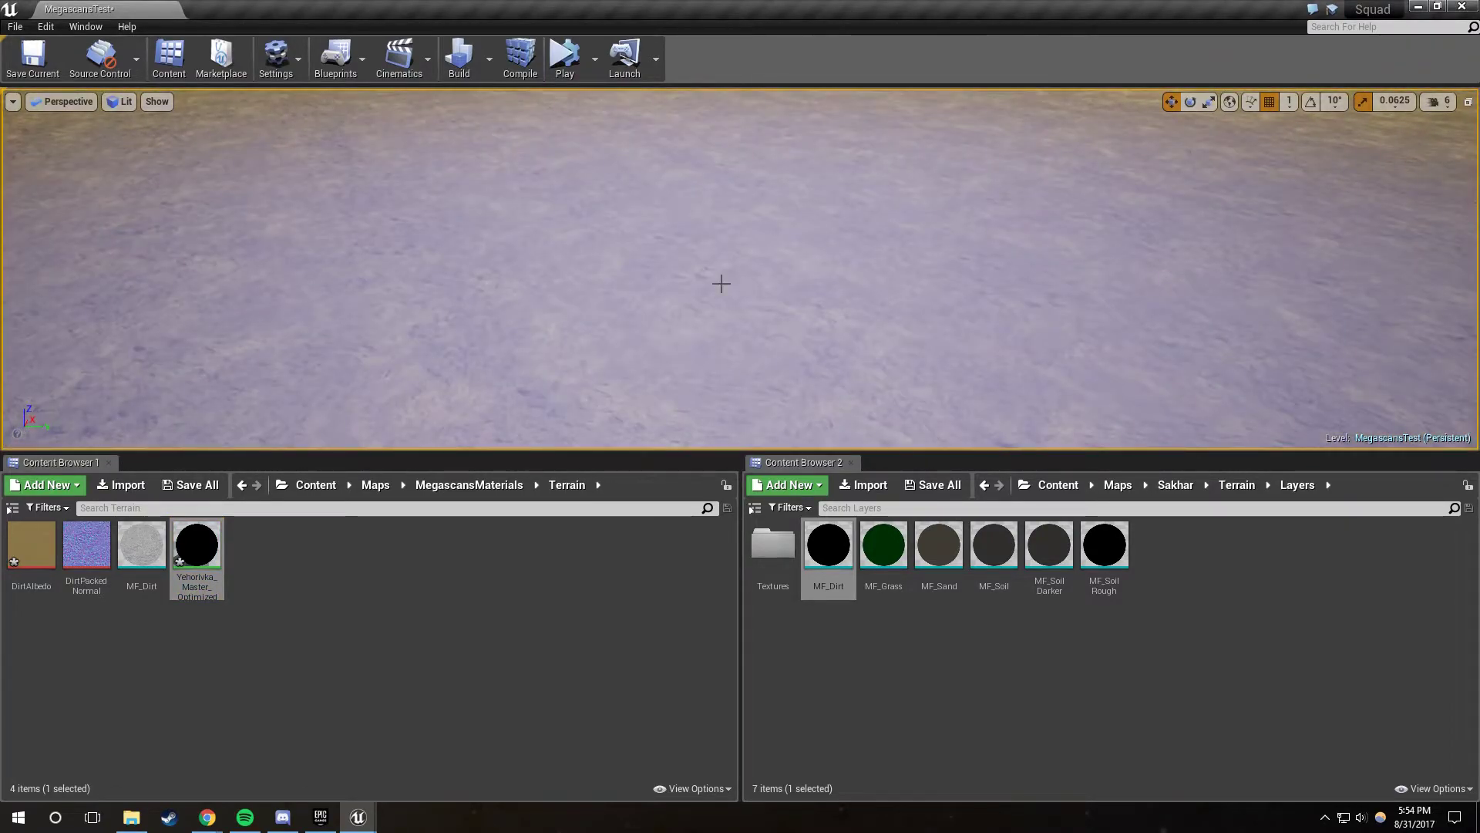
key(F11)
key(w)
right_drag(737, 298, 918, 331)
right_drag(591, 300, 679, 309)
key(s)
right_drag(1051, 359, 1052, 359)
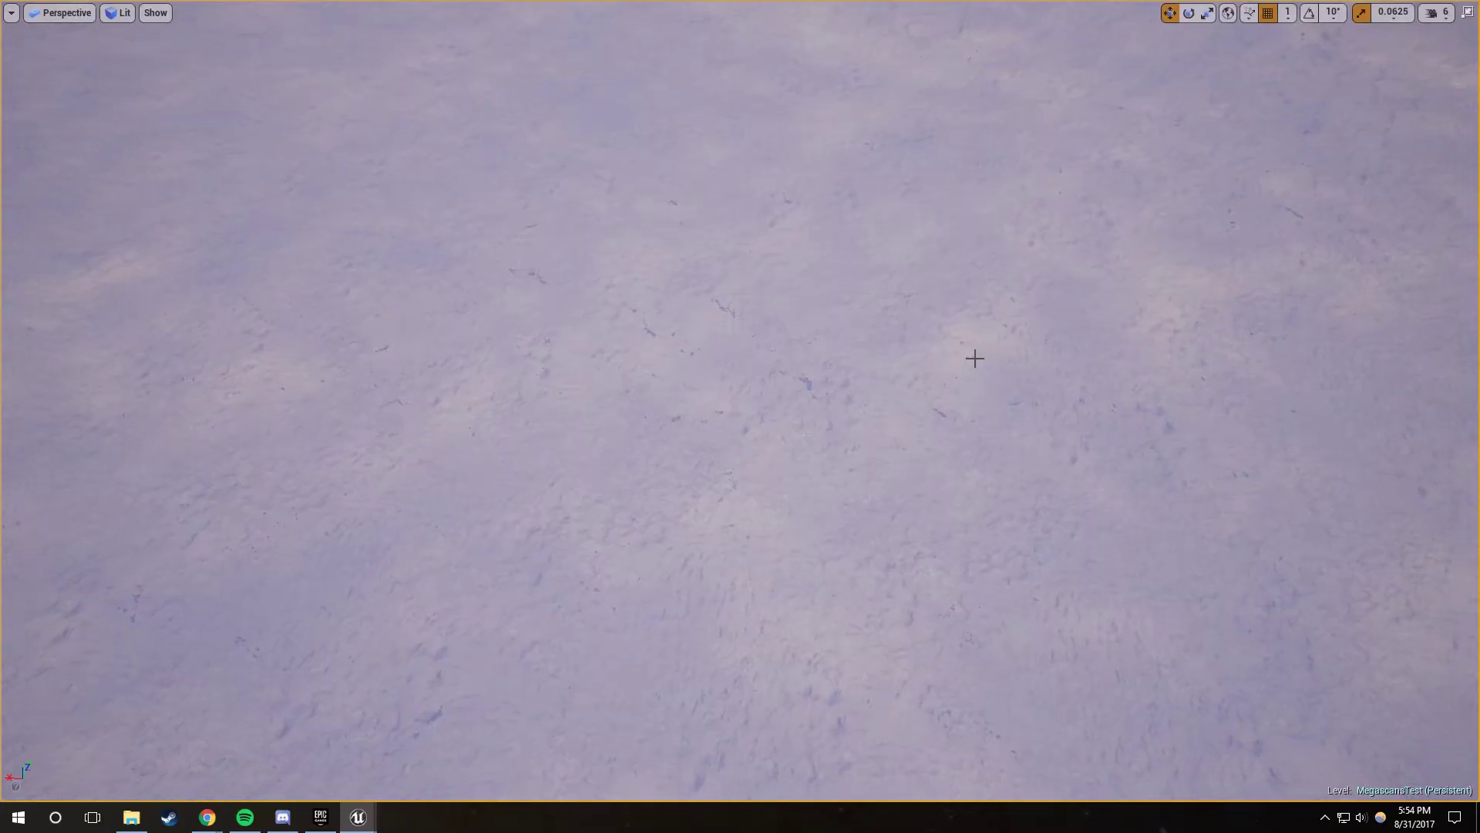
key(w)
right_drag(826, 392, 617, 375)
key(s)
key(w)
key(d)
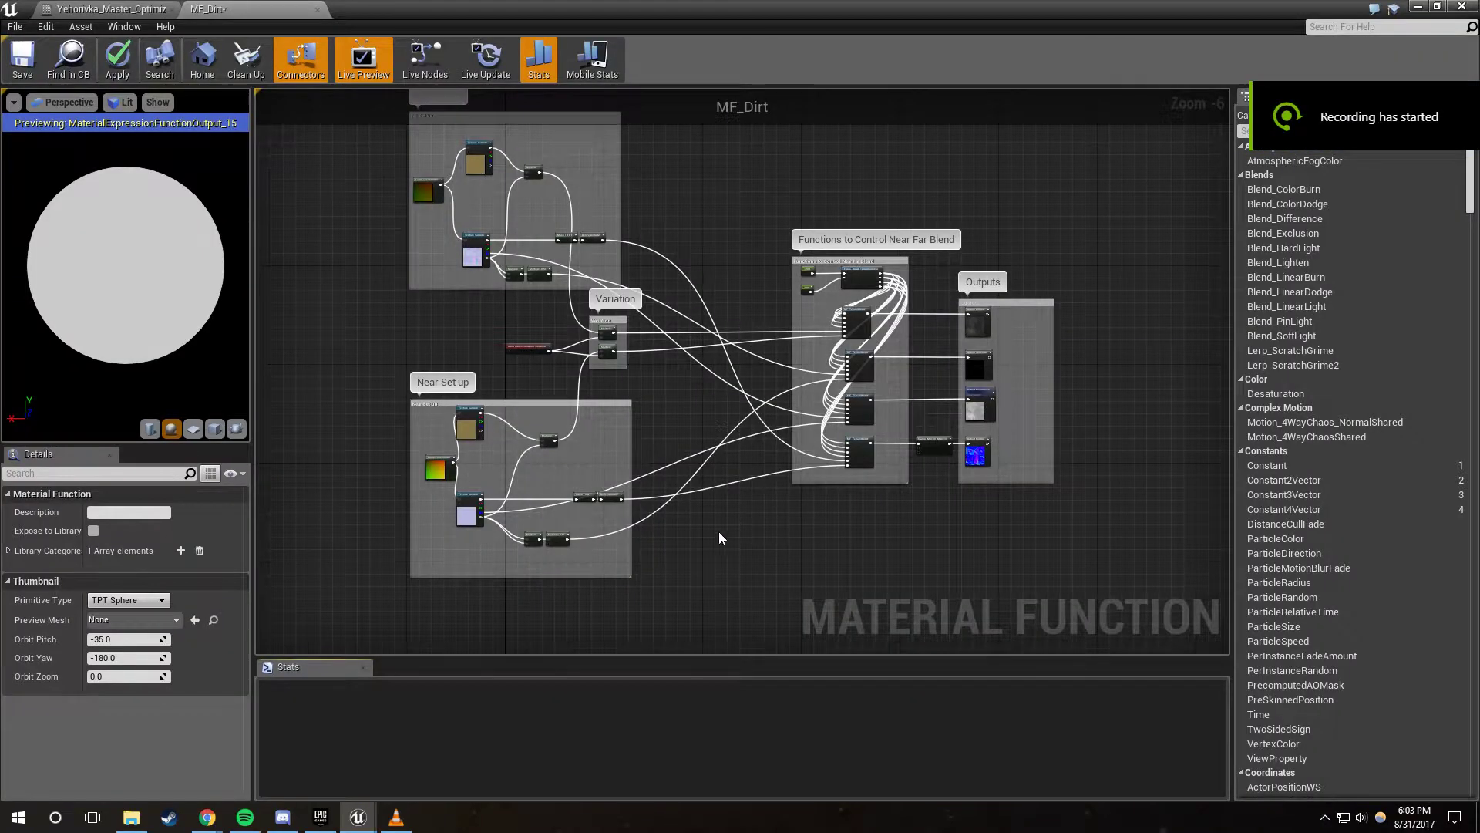
Step: Examine the direct connection from the Far Set up's packed normal Texture Sample to the Mask (R G) node in MF_Dirt
right_drag(718, 532, 719, 614)
right_drag(726, 278, 760, 273)
scroll(622, 291, up, 7)
right_drag(555, 263, 551, 330)
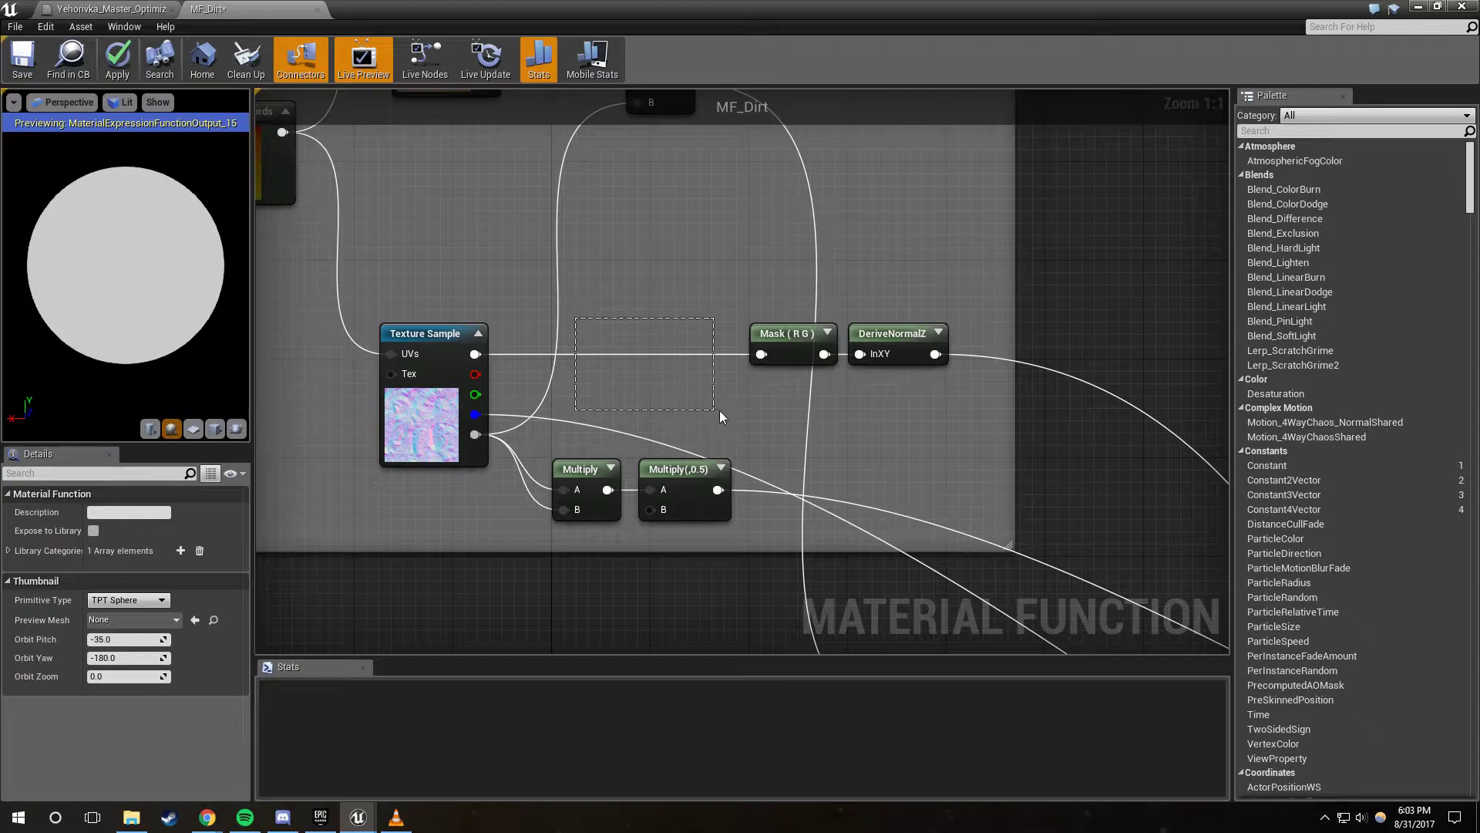
drag(746, 390, 742, 382)
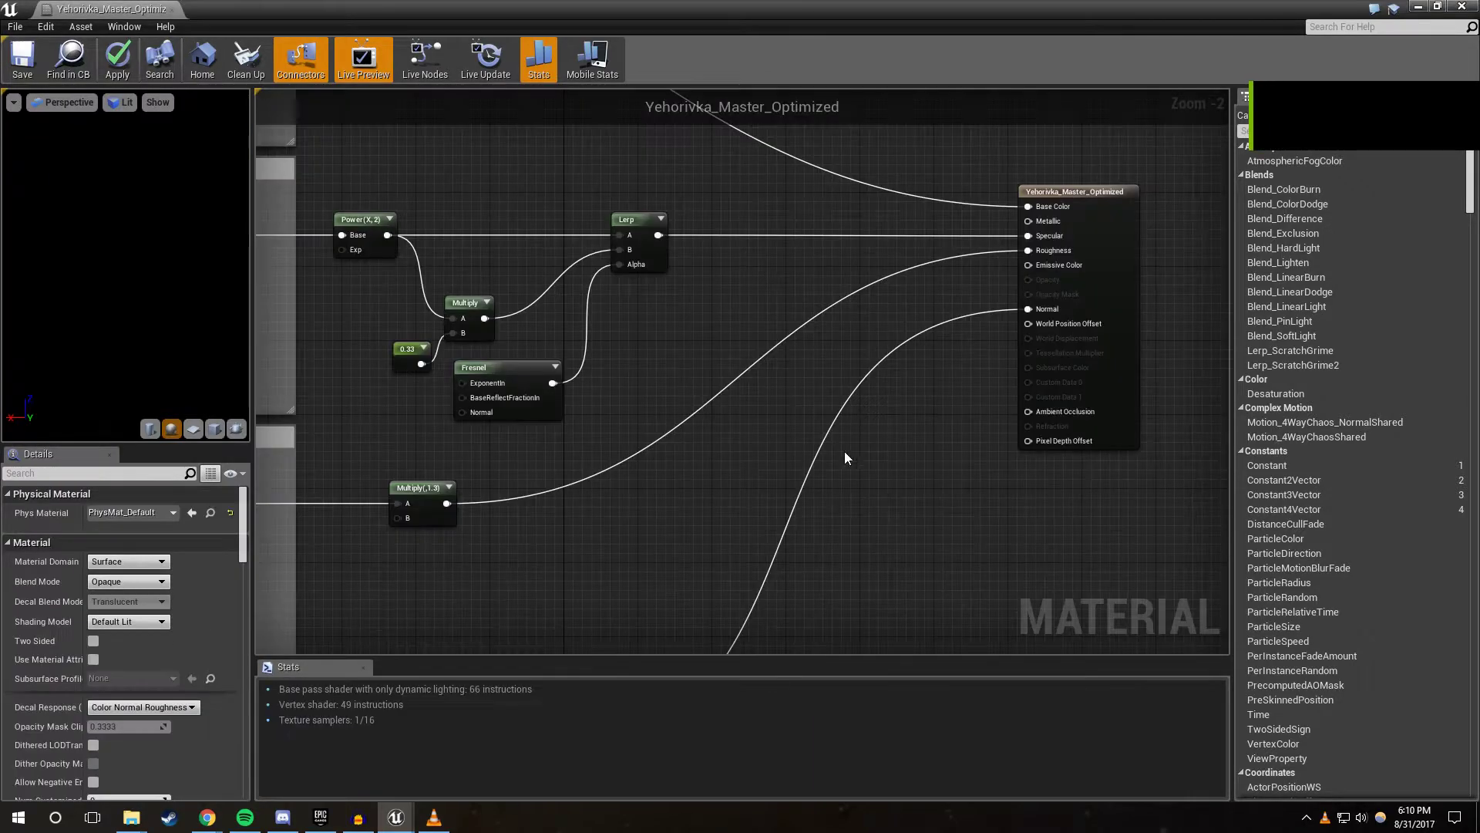
Step: Add a Clamp node fed by the Add(,-0.5) node after the normal layer blend in Yehorivka_Master_Optimized
right_drag(848, 455, 831, 312)
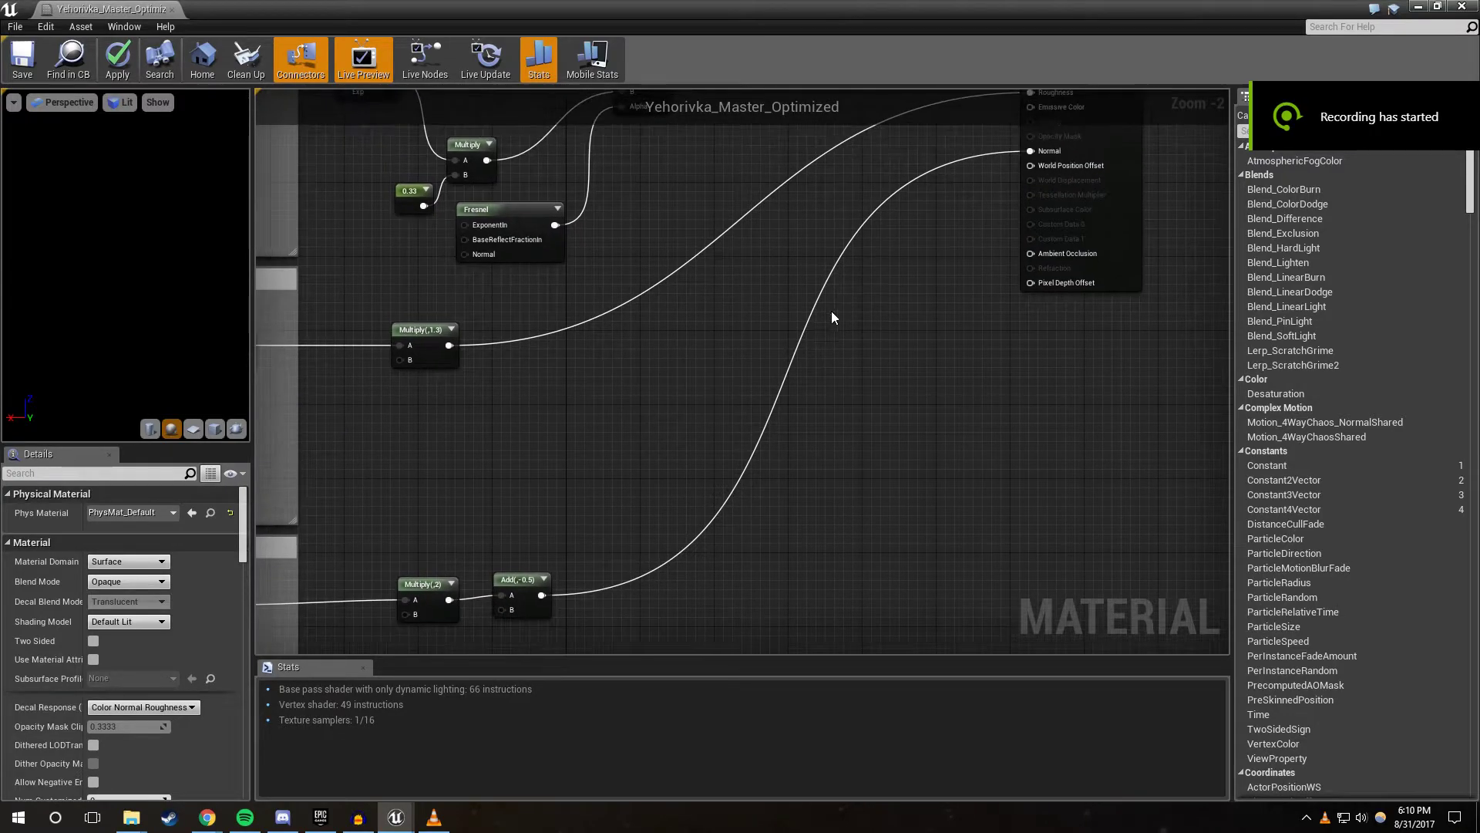
scroll(837, 302, down, 3)
scroll(796, 394, up, 2)
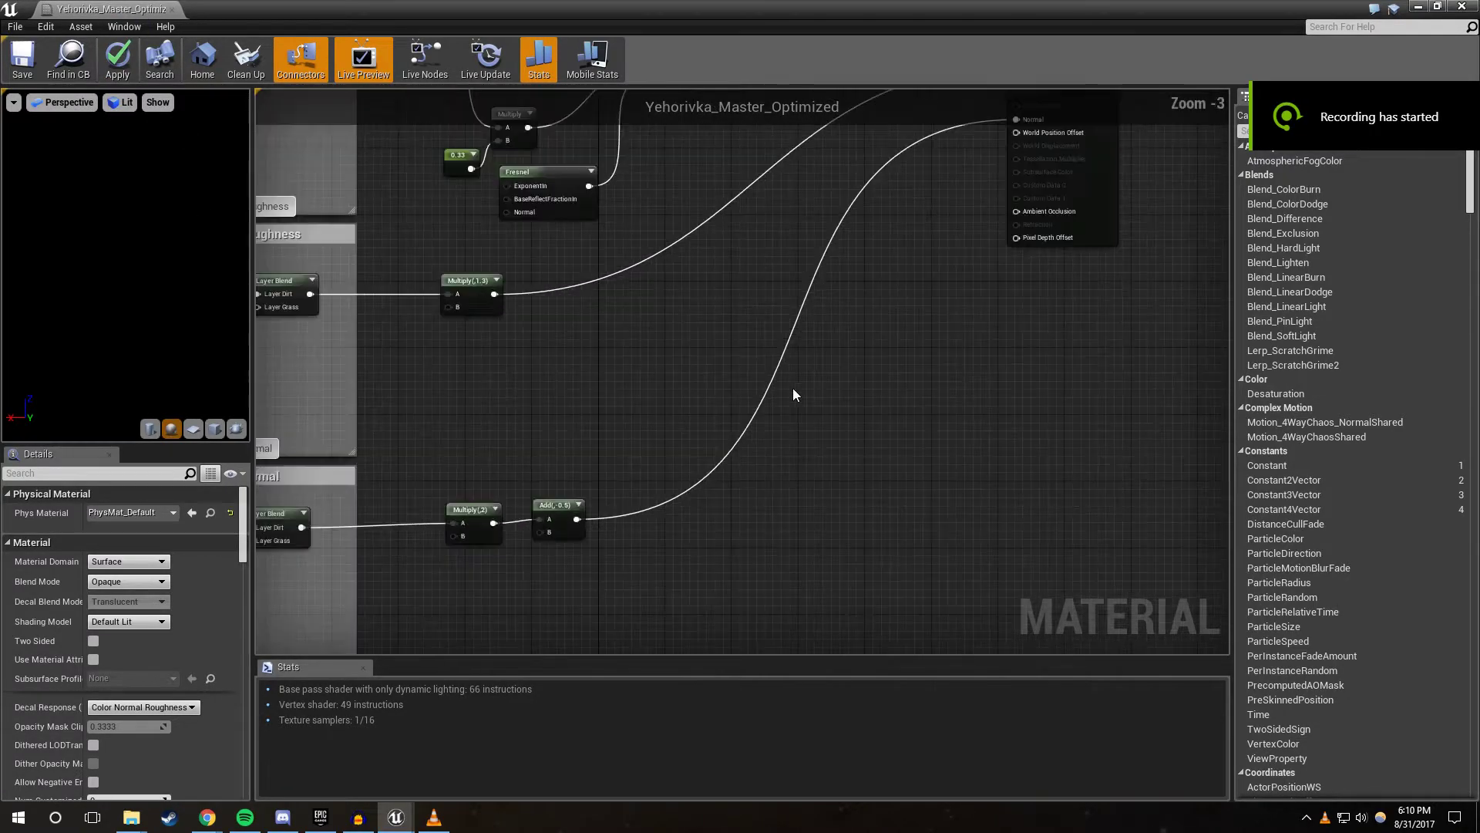
drag(582, 519, 906, 337)
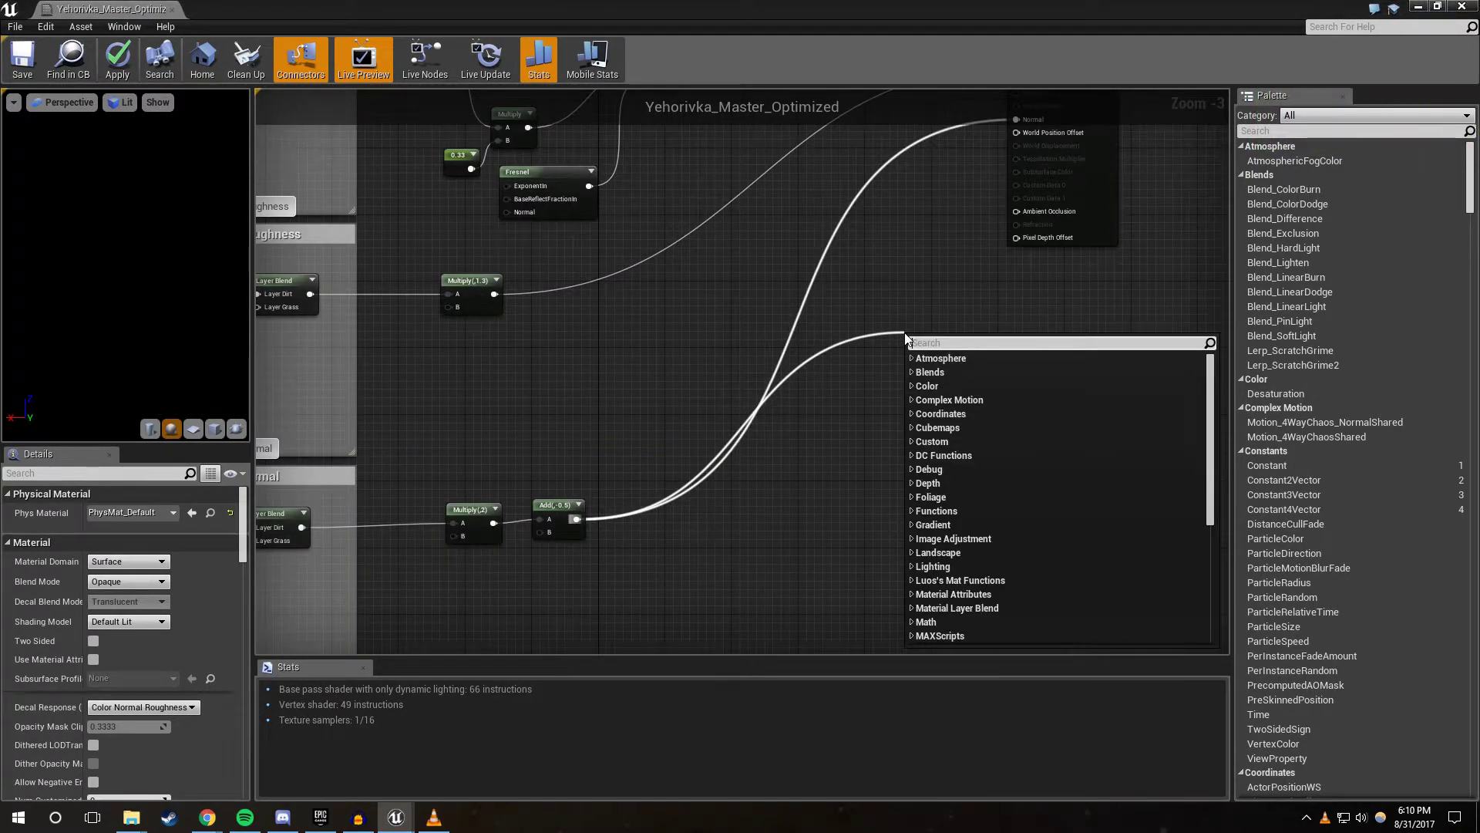
text(clamp)
key(Return)
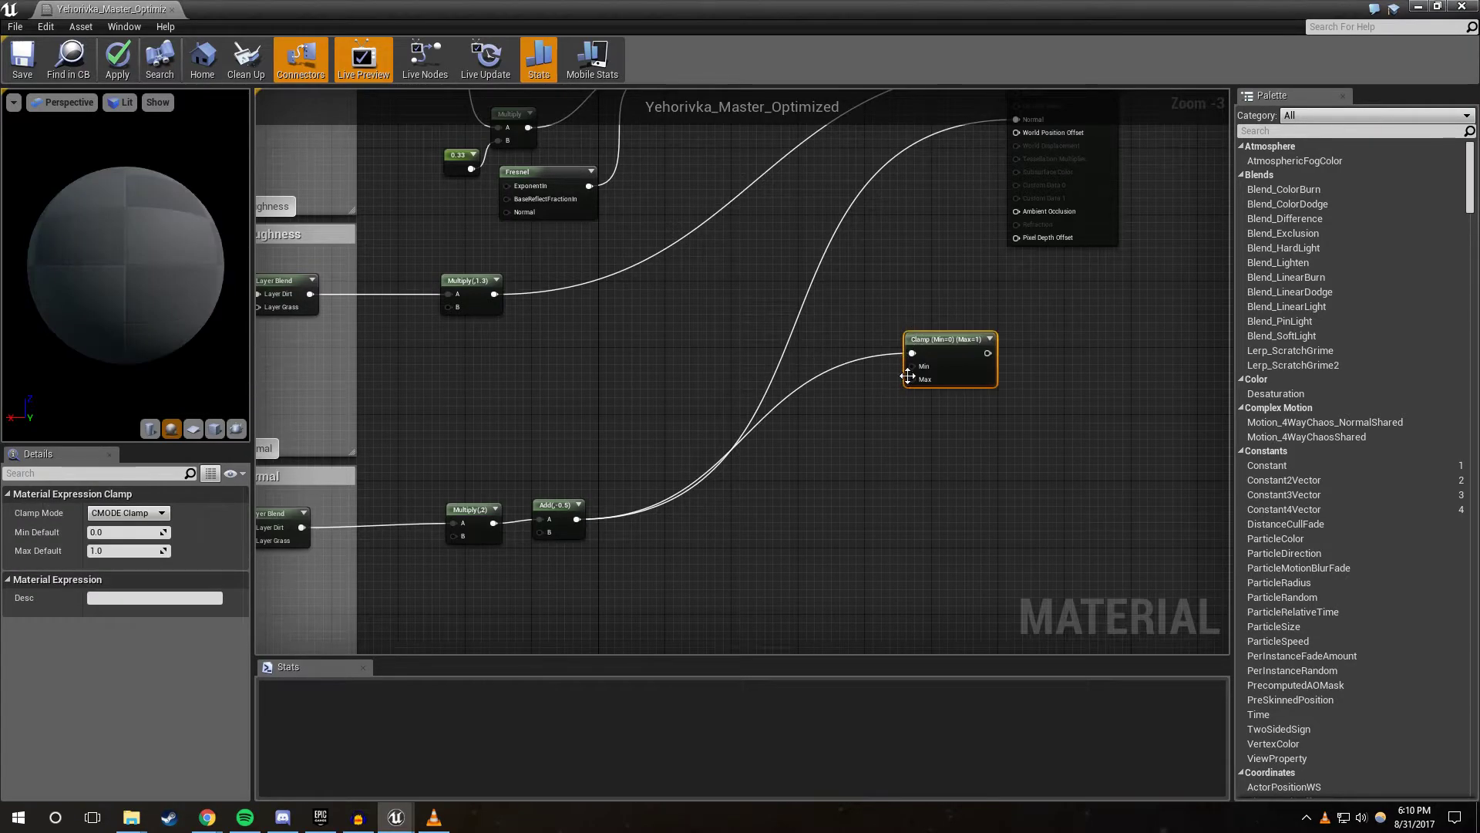
Step: Connect the Clamp output to the material's Normal input, then apply and save the material and return to the level
right_drag(957, 339, 941, 353)
drag(921, 359, 1000, 135)
click(117, 58)
click(22, 58)
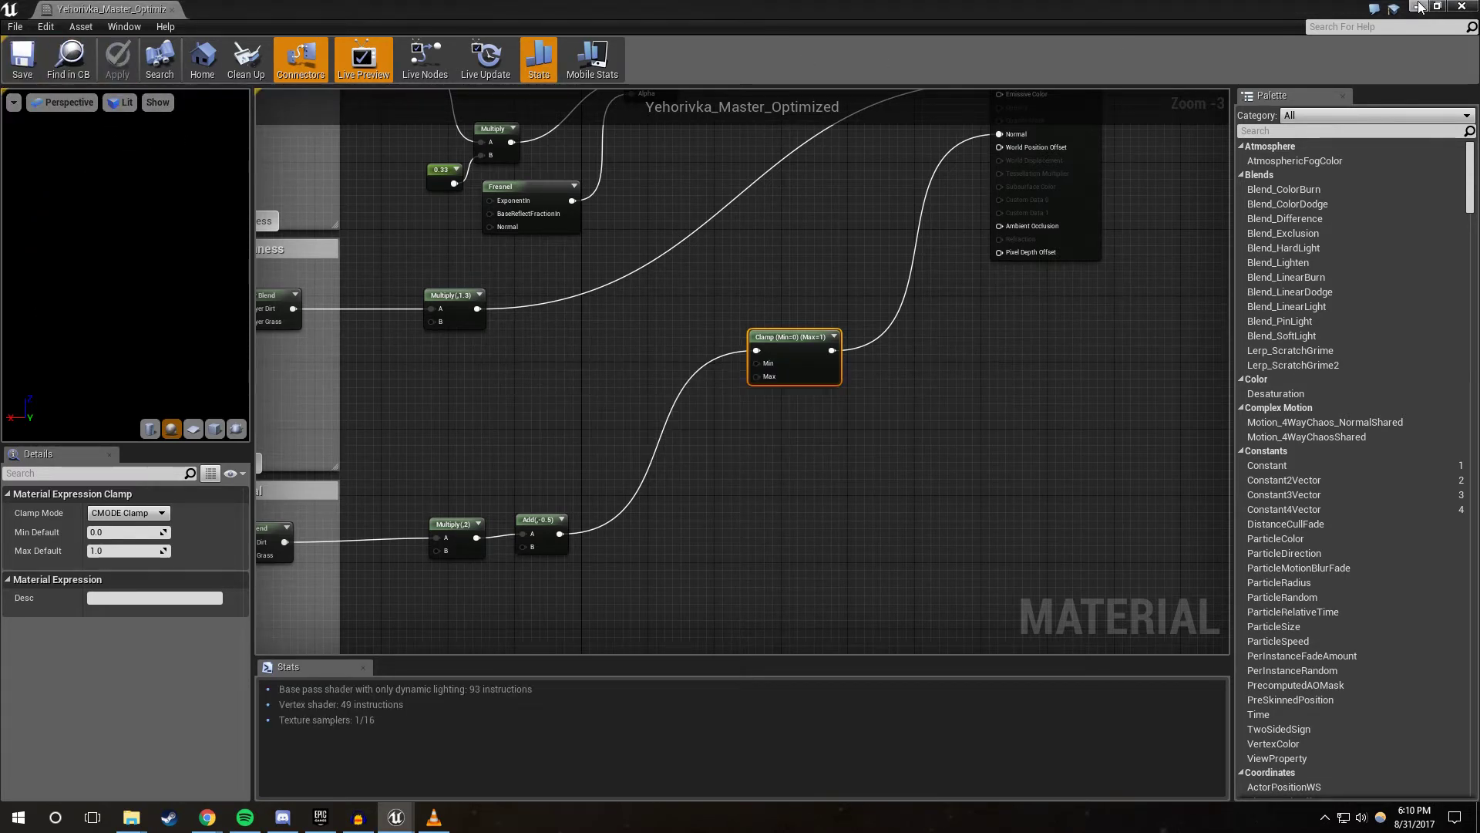
click(1417, 7)
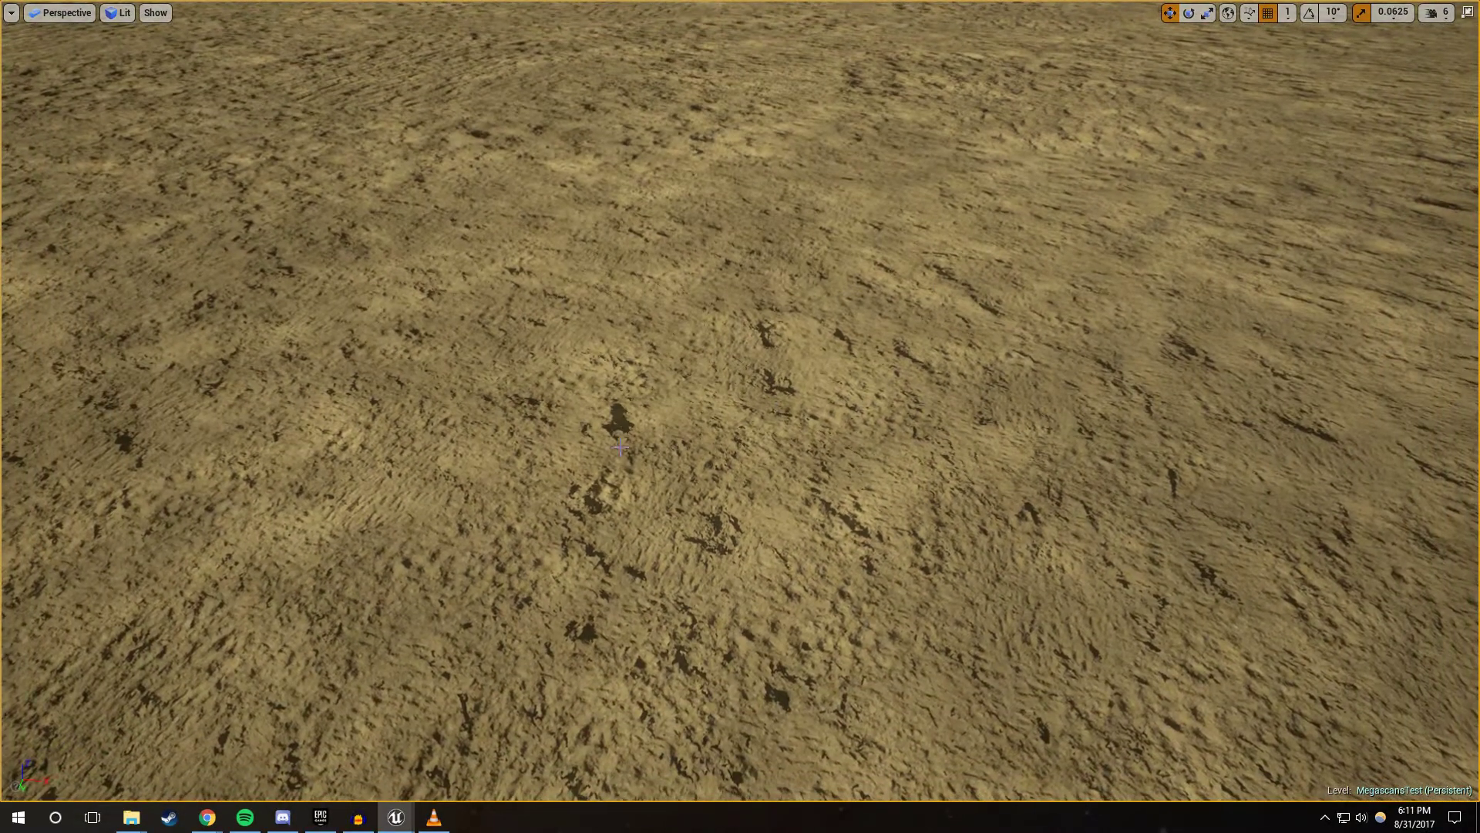
Step: Examine the corrected dirt surface on the landscape up close and from a distance
key(w)
right_drag(621, 447, 557, 455)
key(s)
key(w)
right_drag(661, 480, 661, 455)
right_drag(761, 580, 1265, 405)
key(w)
key(s)
Step: Rotate the selected light to change the lighting angle across the landscape and check the dirt surface under it
key(e)
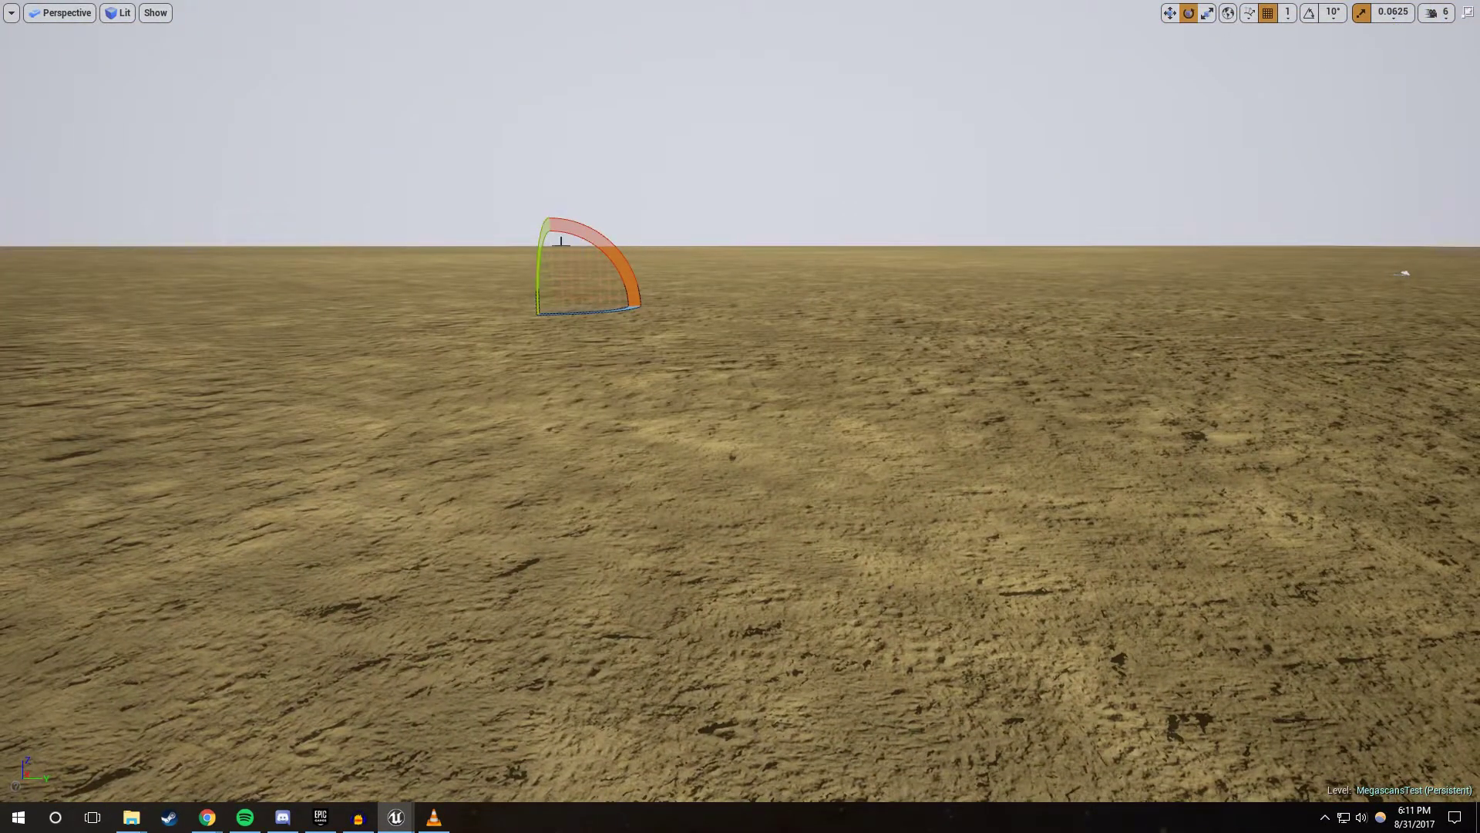
drag(540, 268, 540, 369)
right_drag(551, 385, 548, 505)
right_drag(973, 409, 725, 476)
key(w)
key(s)
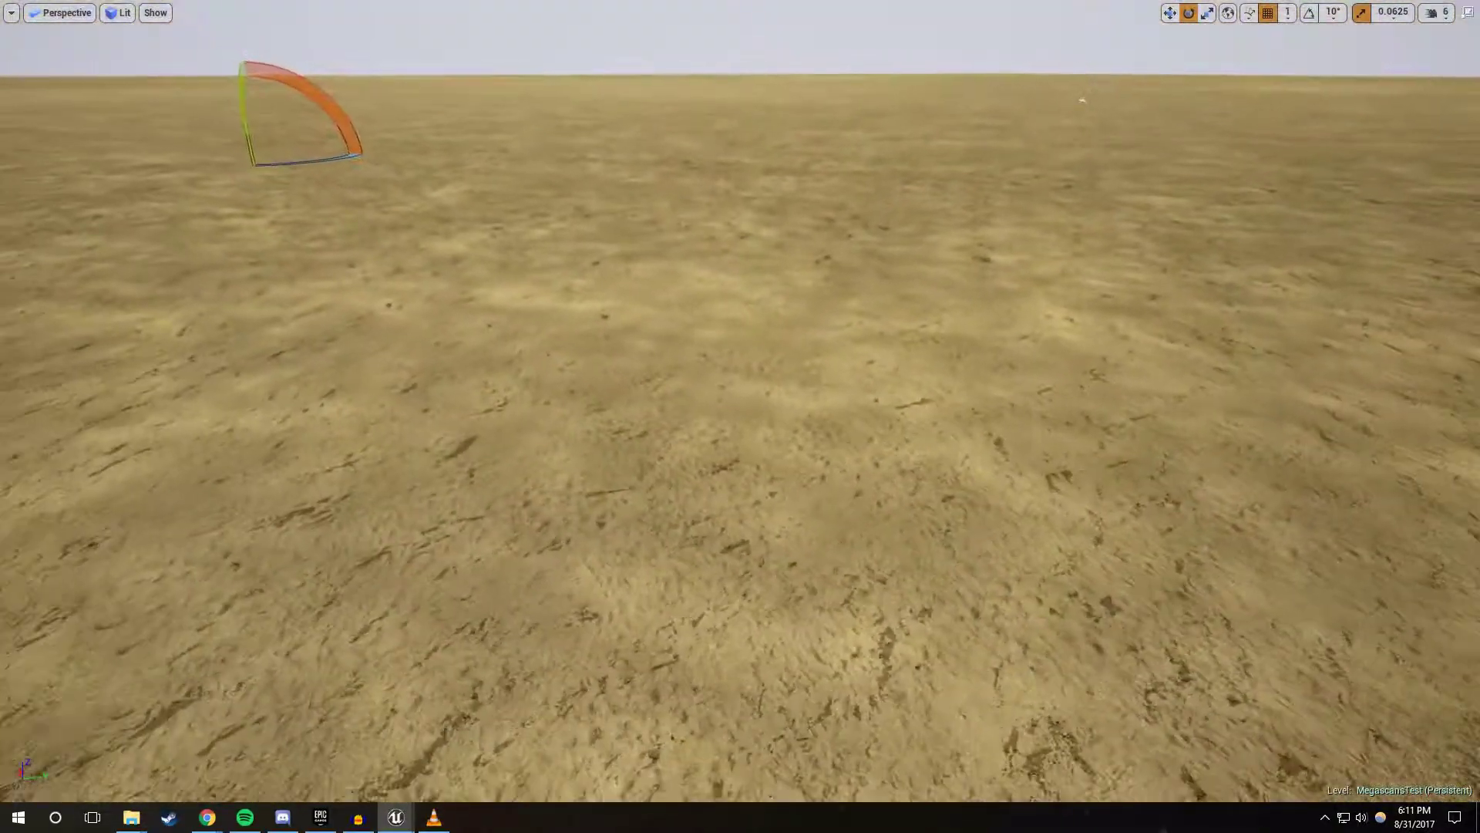
right_click(532, 392)
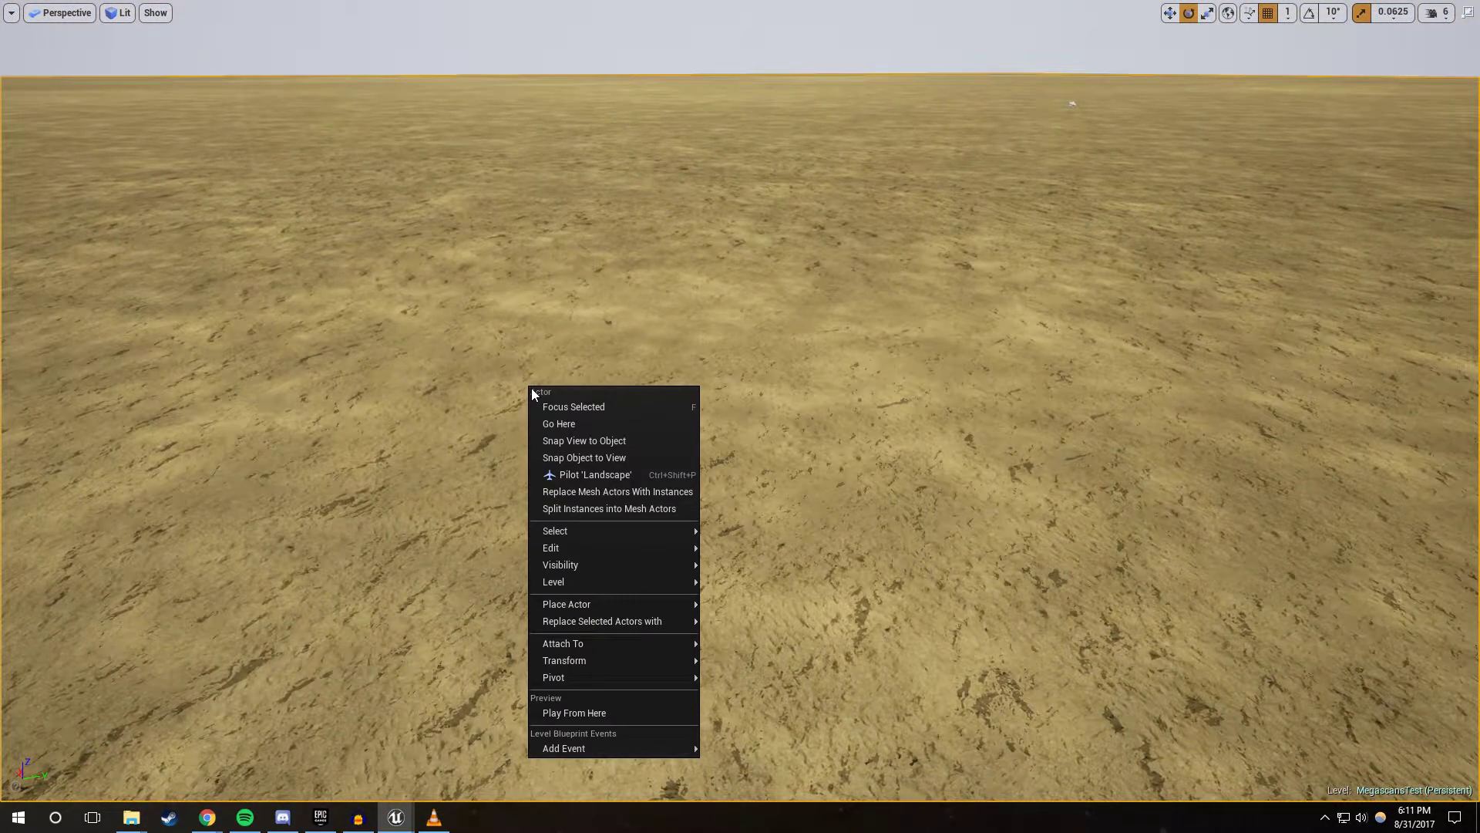